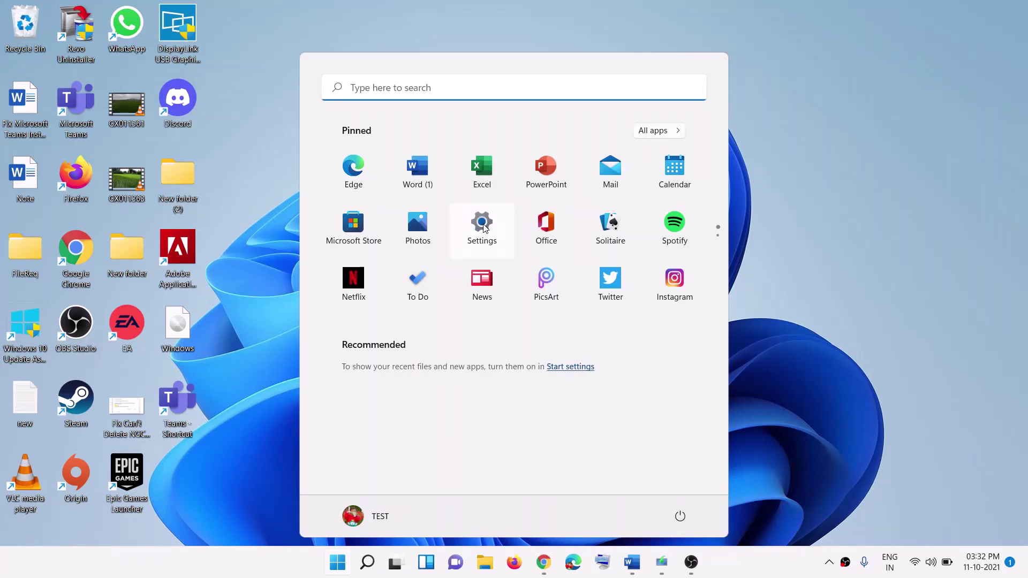
# - Dismiss Start, switch to the Word document and highlight the Step 1 text "Reset the Settings app"
pyautogui.click(800, 377)
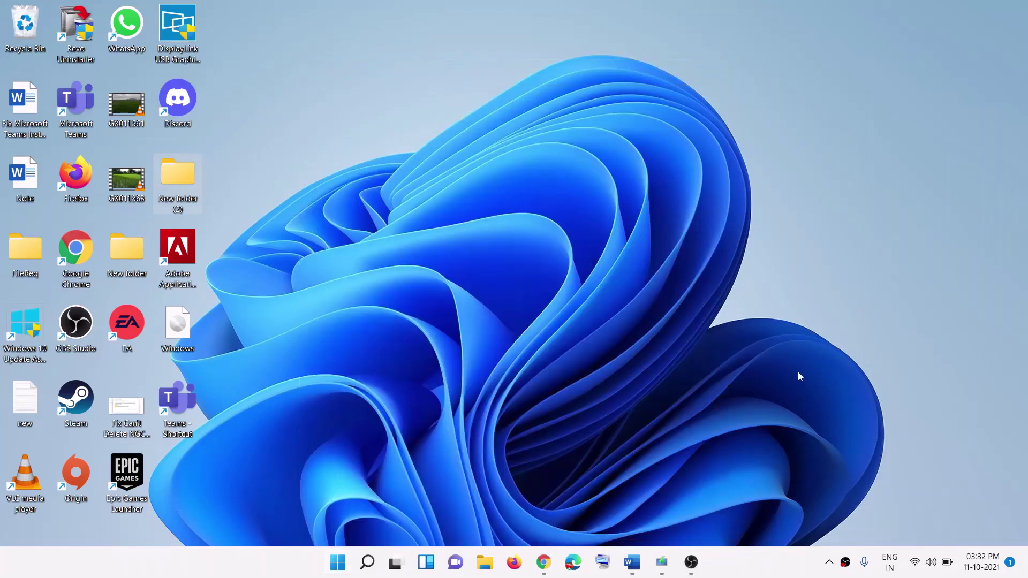
pyautogui.click(631, 563)
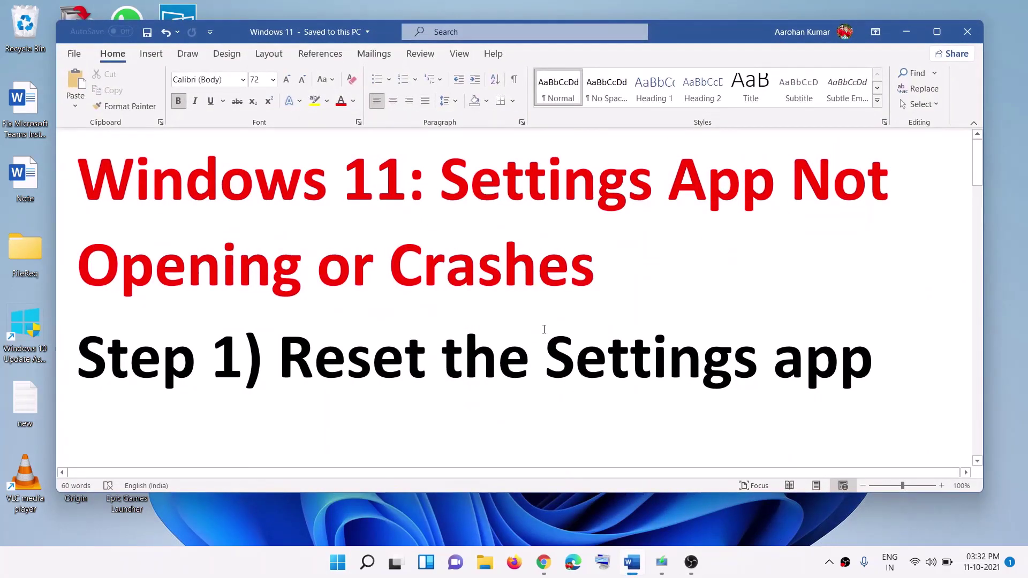
pyautogui.moveTo(279, 356); pyautogui.dragTo(883, 391)
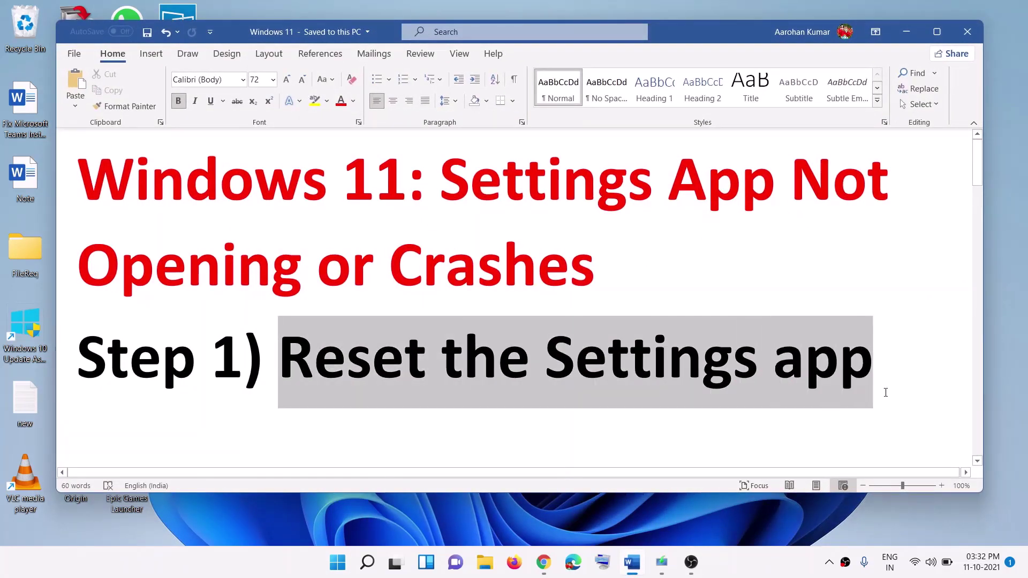
# - Search Windows for "settings" and open the app settings page of the Settings app
pyautogui.click(347, 566)
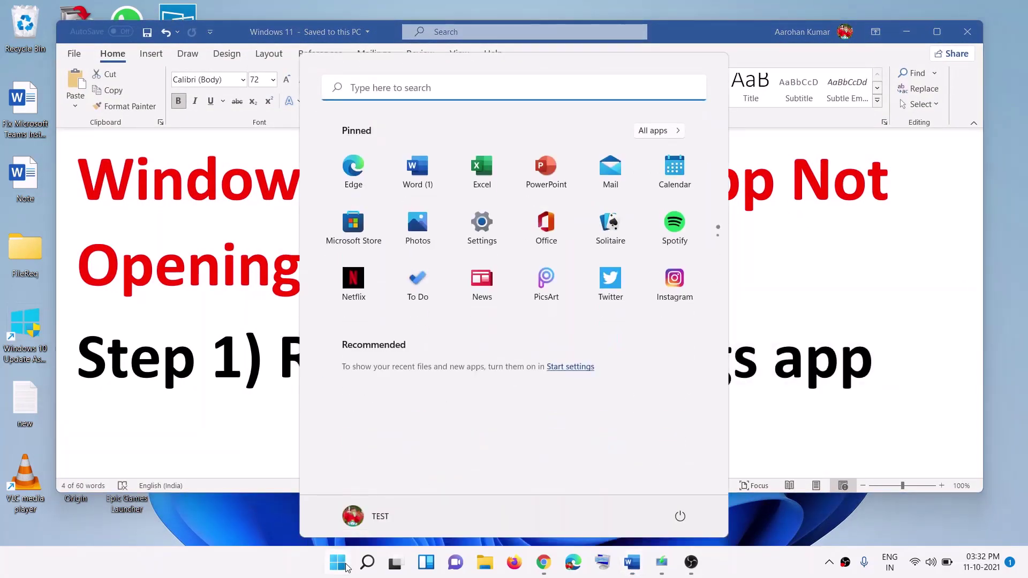
pyautogui.write('settings')
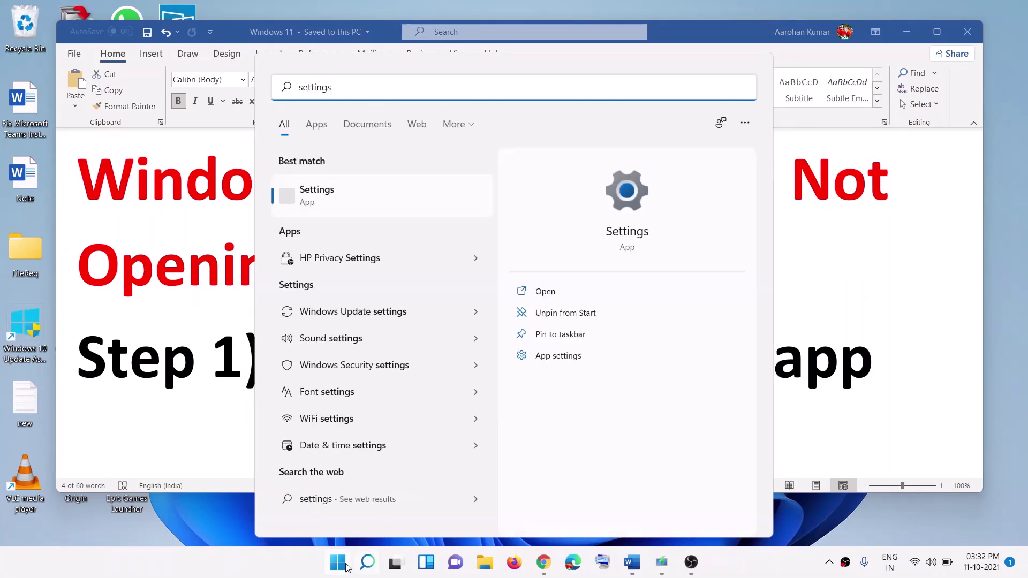
pyautogui.rightClick(345, 202)
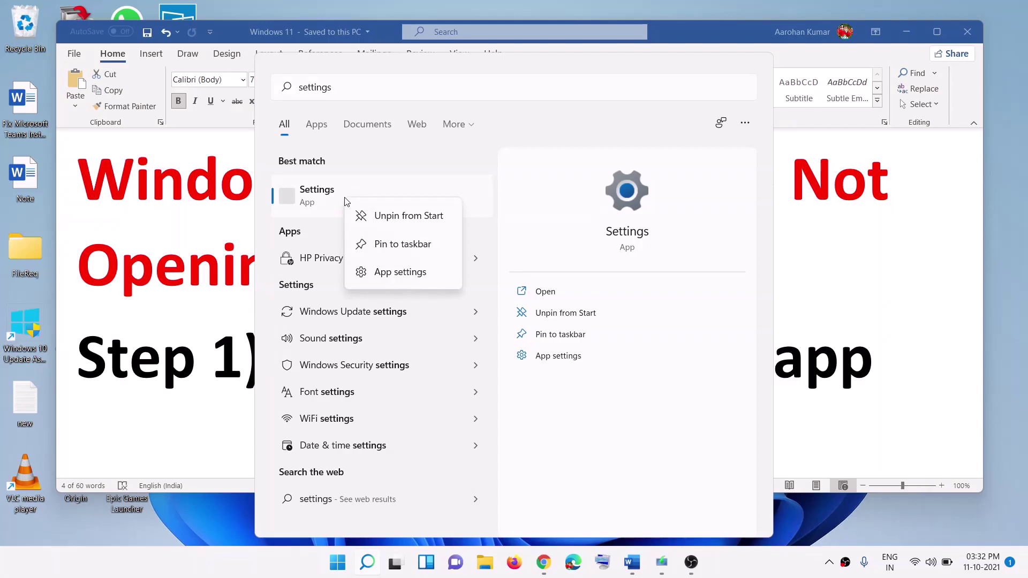
pyautogui.click(394, 283)
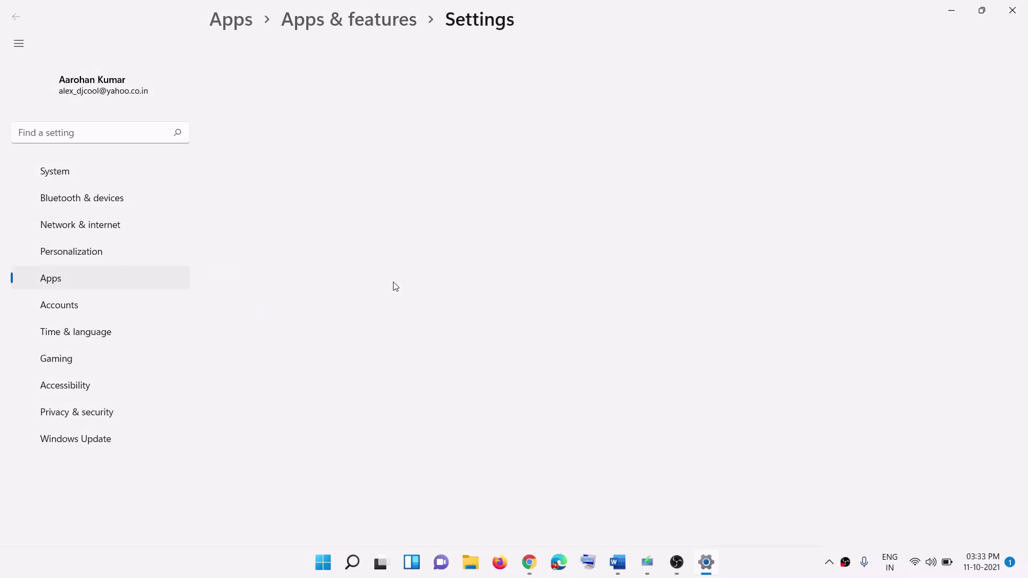
# - Reset the Settings app, confirming the deletion of its data, and reopen Settings
pyautogui.scroll(-6, 379, 353)
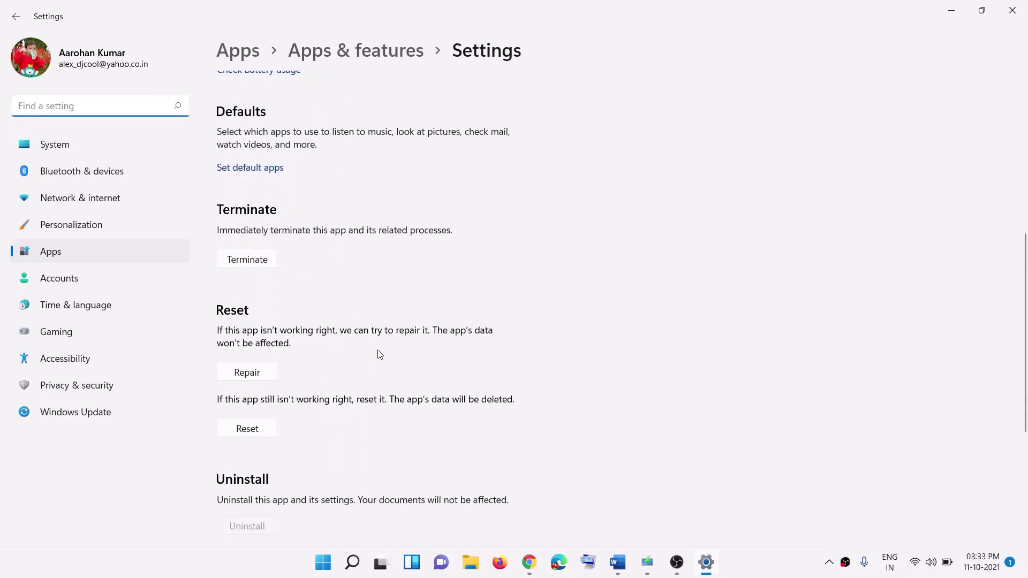
pyautogui.scroll(-1, 380, 353)
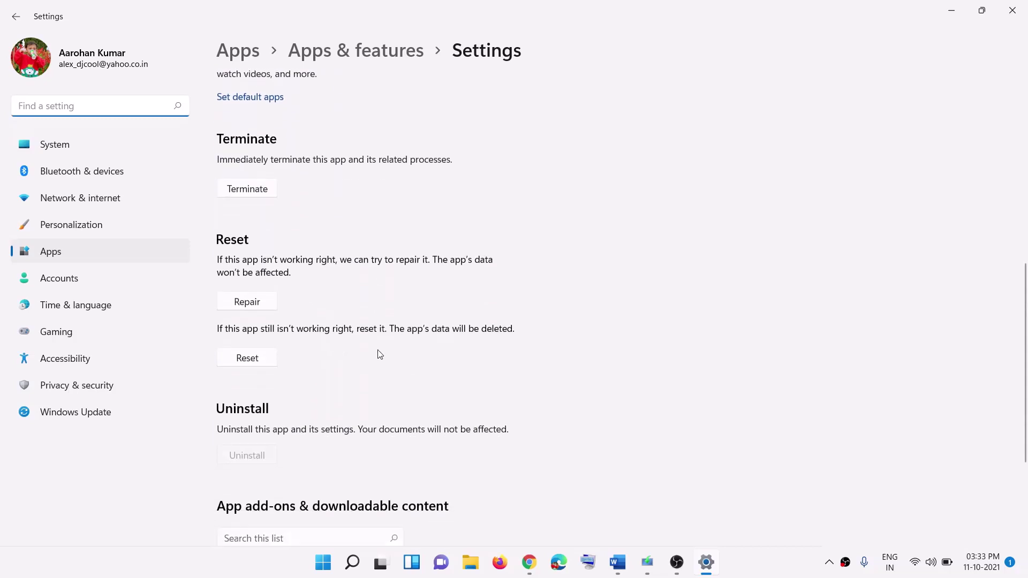
pyautogui.click(247, 360)
pyautogui.click(312, 329)
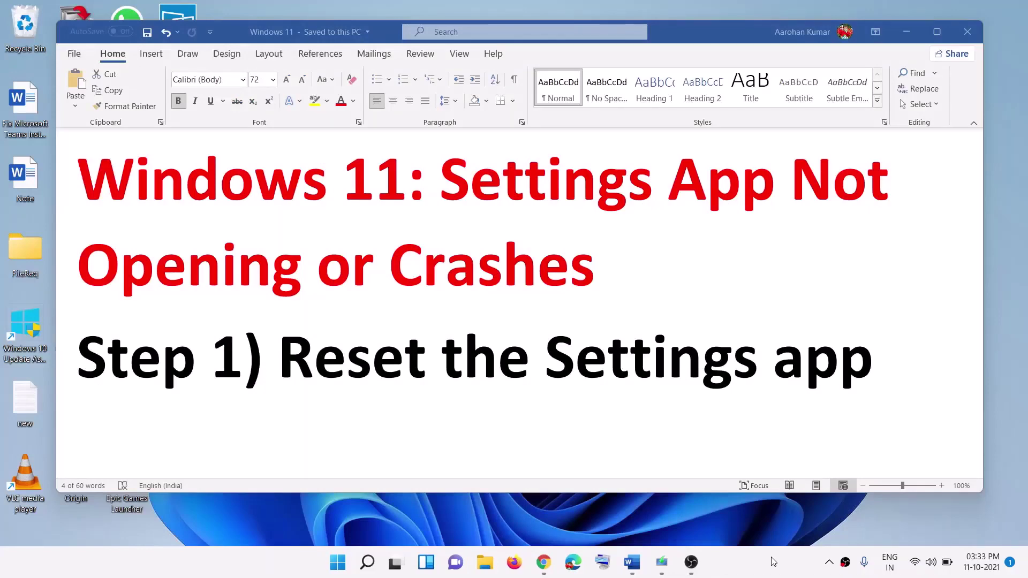
pyautogui.click(337, 572)
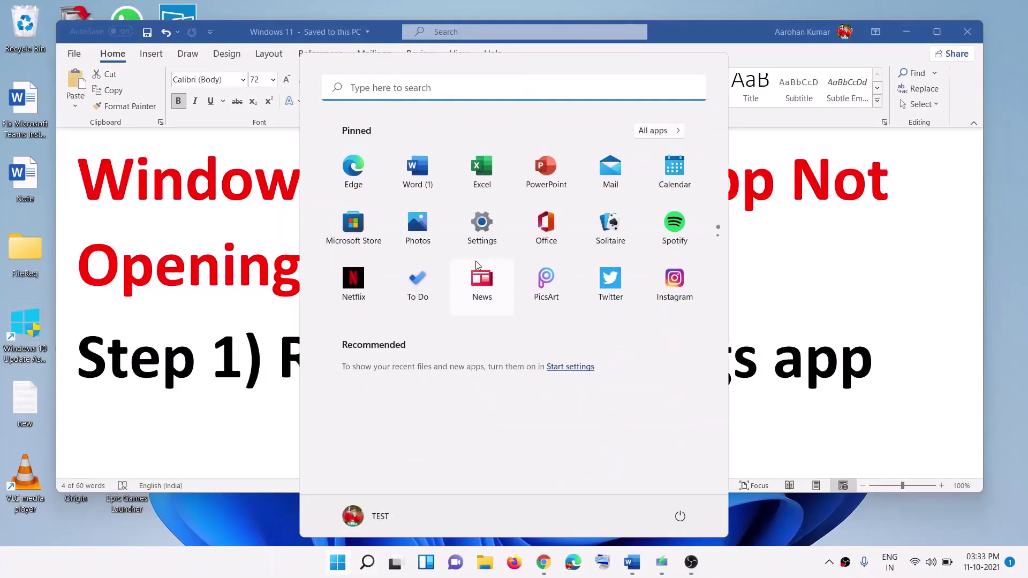
pyautogui.click(480, 223)
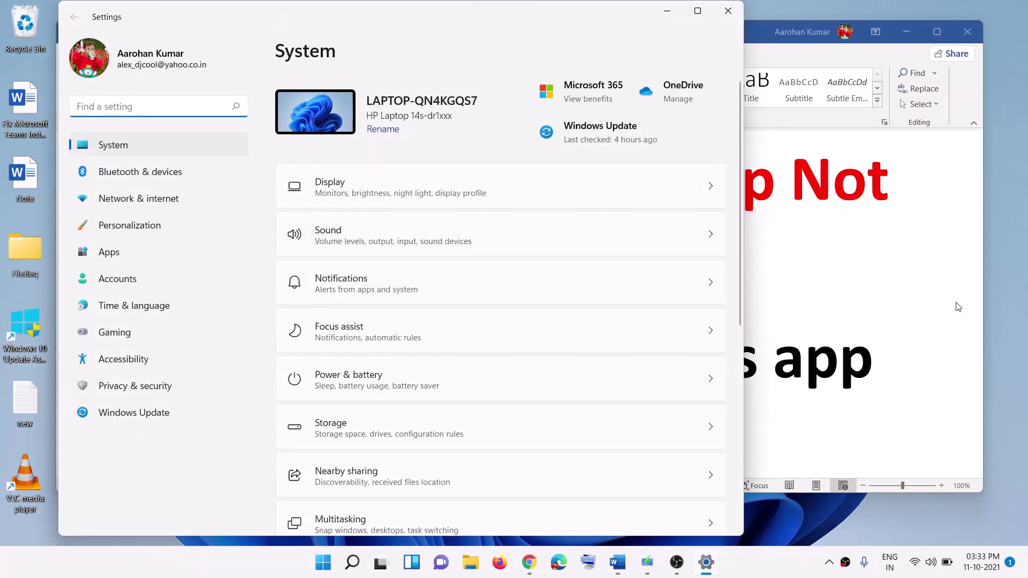
# - Return to the Word document and highlight the Step 2 text "Restart Windows Explorer"
pyautogui.click(856, 330)
pyautogui.scroll(-5, 527, 322)
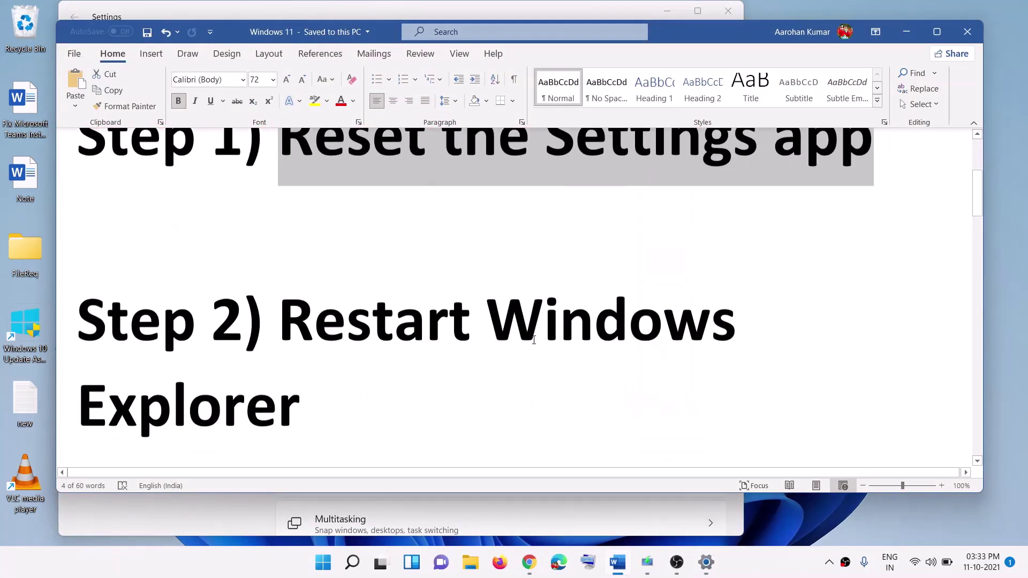
pyautogui.scroll(-1, 482, 311)
pyautogui.scroll(1, 466, 306)
pyautogui.moveTo(348, 292); pyautogui.dragTo(465, 363)
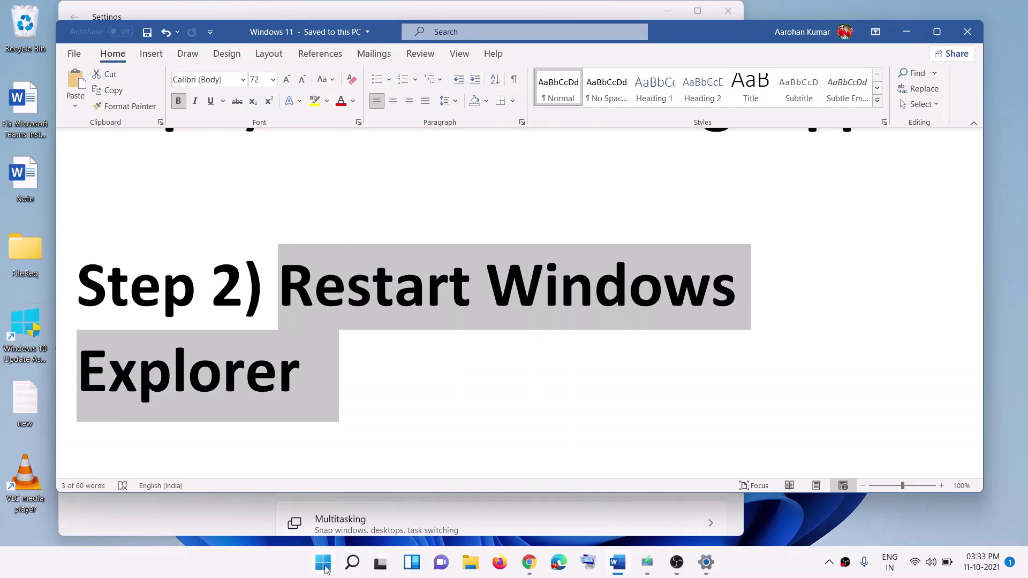
# - Restart the Windows Explorer process in Task Manager, closing Task Manager when done
pyautogui.rightClick(325, 568)
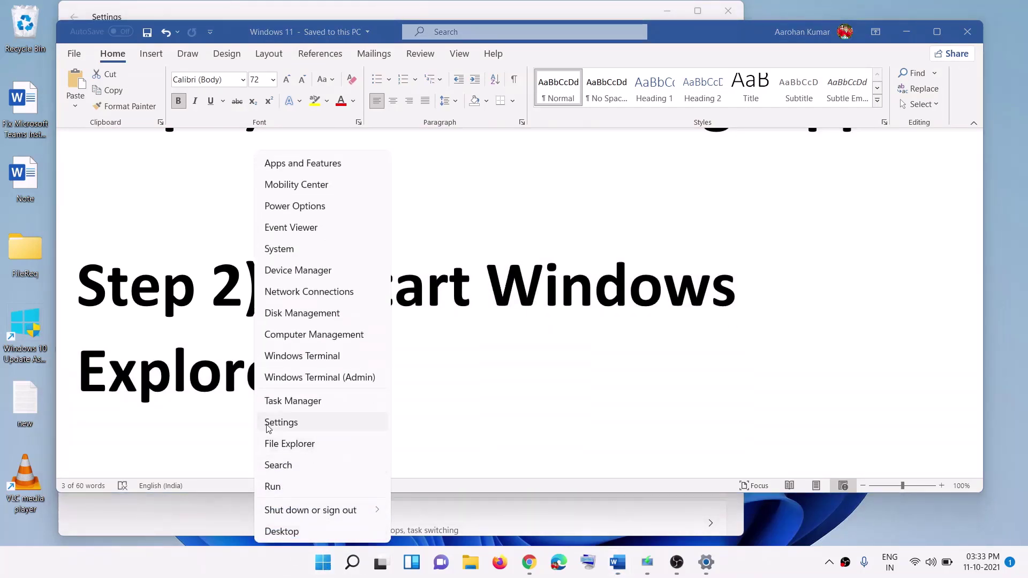
pyautogui.click(294, 403)
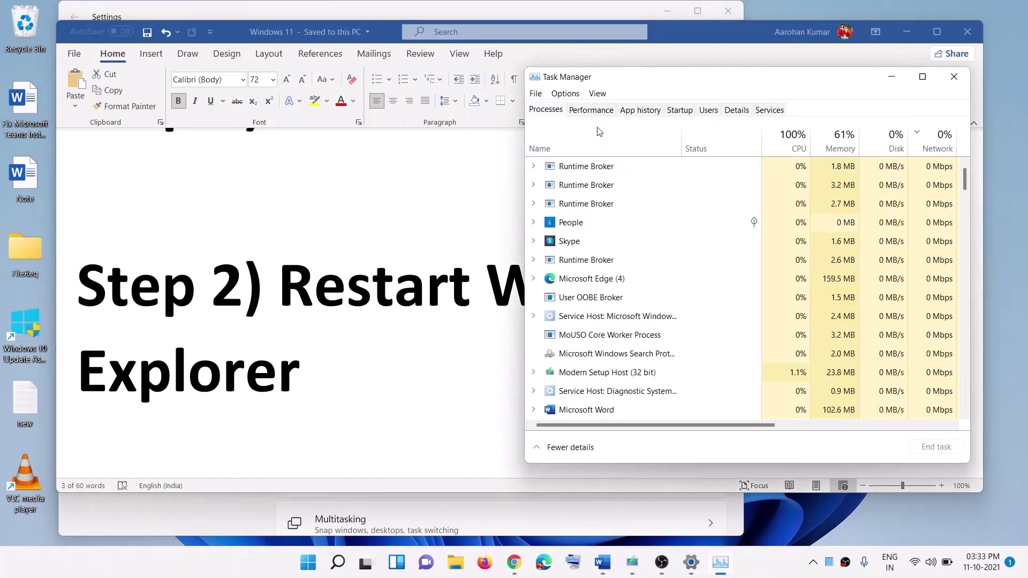
pyautogui.scroll(-3, 659, 299)
pyautogui.scroll(-5, 657, 301)
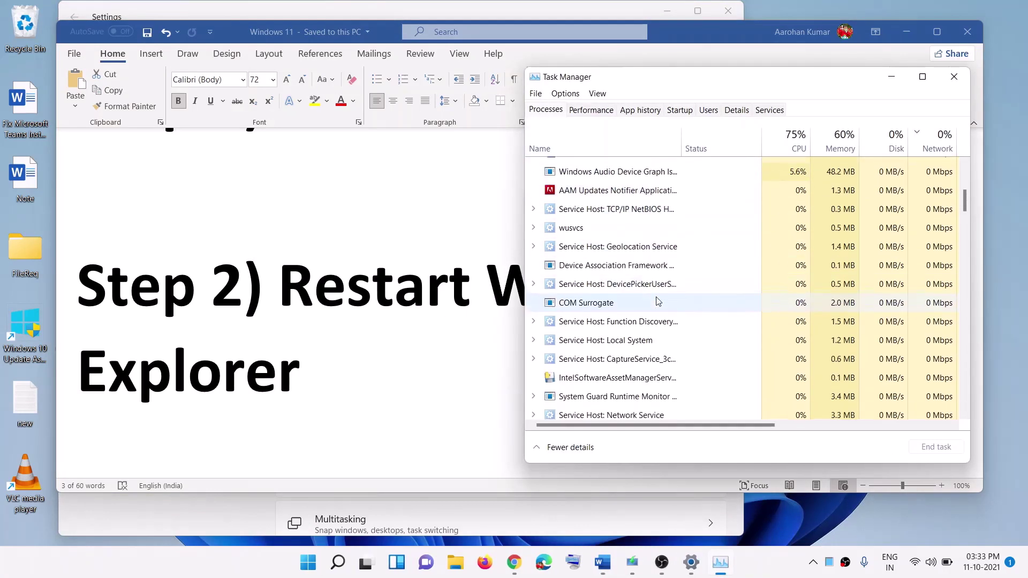
pyautogui.scroll(-2, 658, 301)
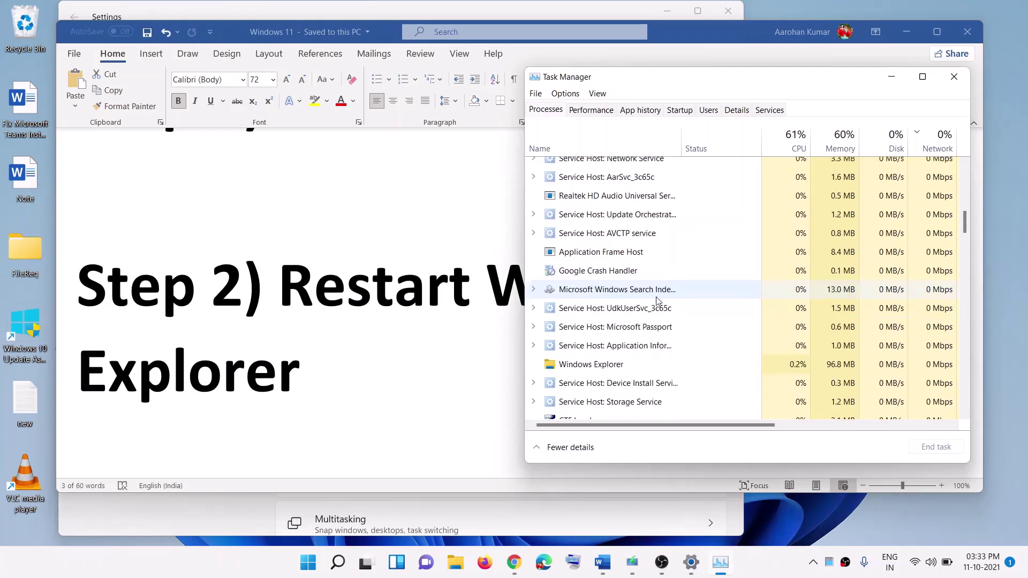
pyautogui.click(584, 337)
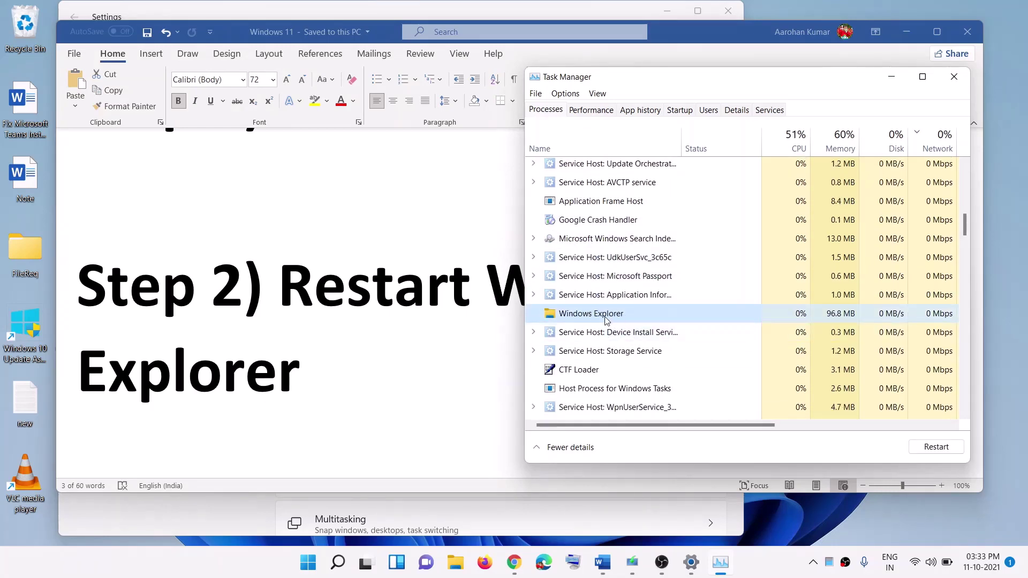
pyautogui.click(932, 448)
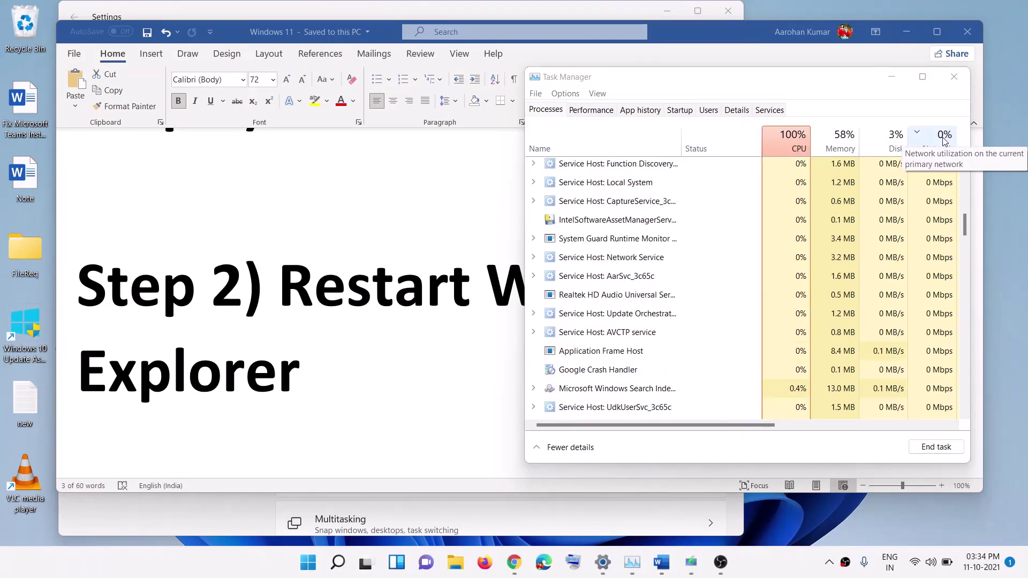
pyautogui.click(954, 77)
# - Copy the full Get-AppXPackage command for windows.immersivecontrolpanel from Step 3 of the Word document
pyautogui.scroll(-2, 418, 332)
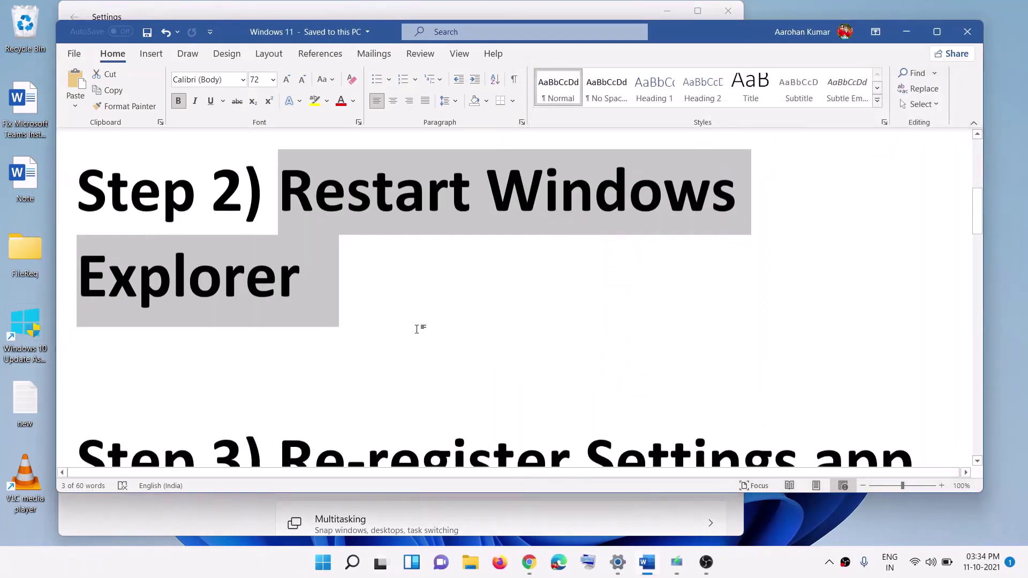
pyautogui.scroll(-4, 418, 329)
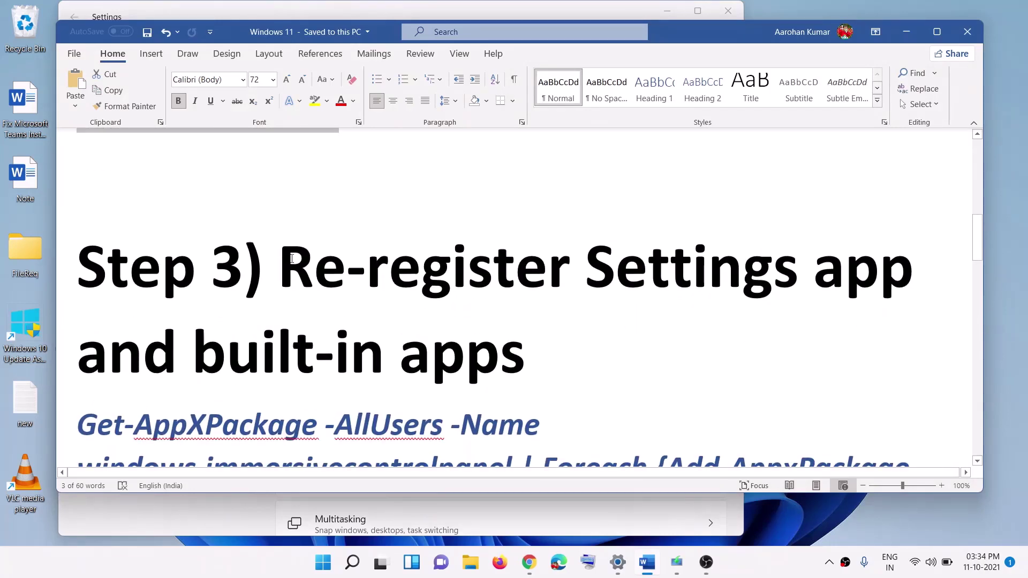
pyautogui.moveTo(292, 258); pyautogui.dragTo(429, 345)
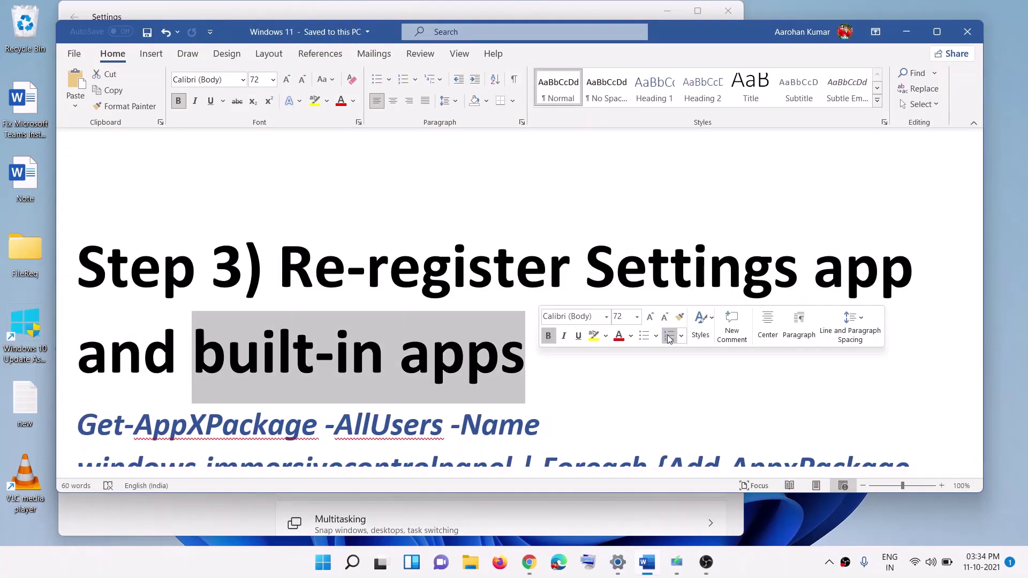
pyautogui.scroll(-3, 429, 345)
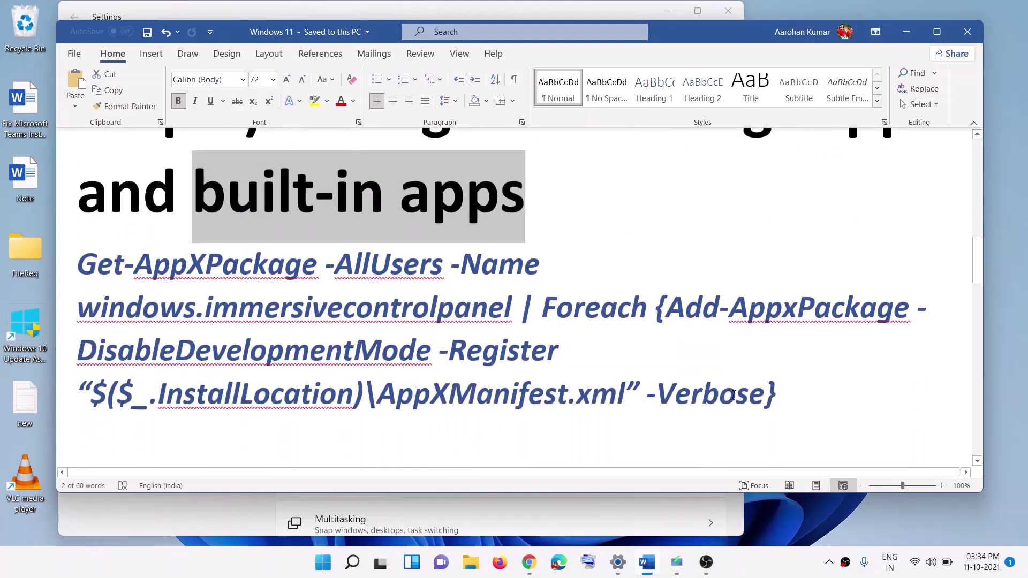
pyautogui.moveTo(784, 396); pyautogui.dragTo(77, 262)
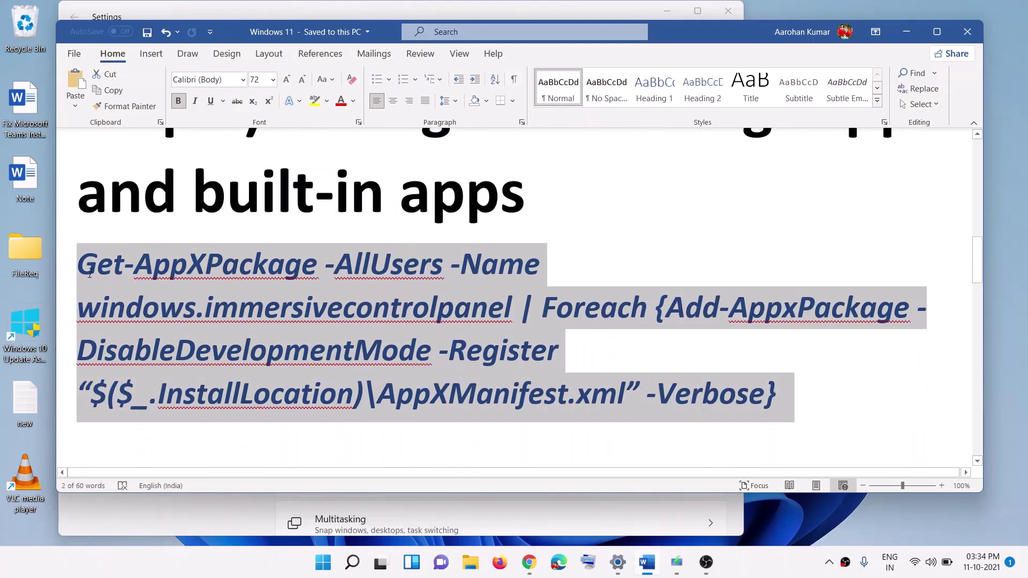
pyautogui.rightClick(243, 300)
pyautogui.click(323, 334)
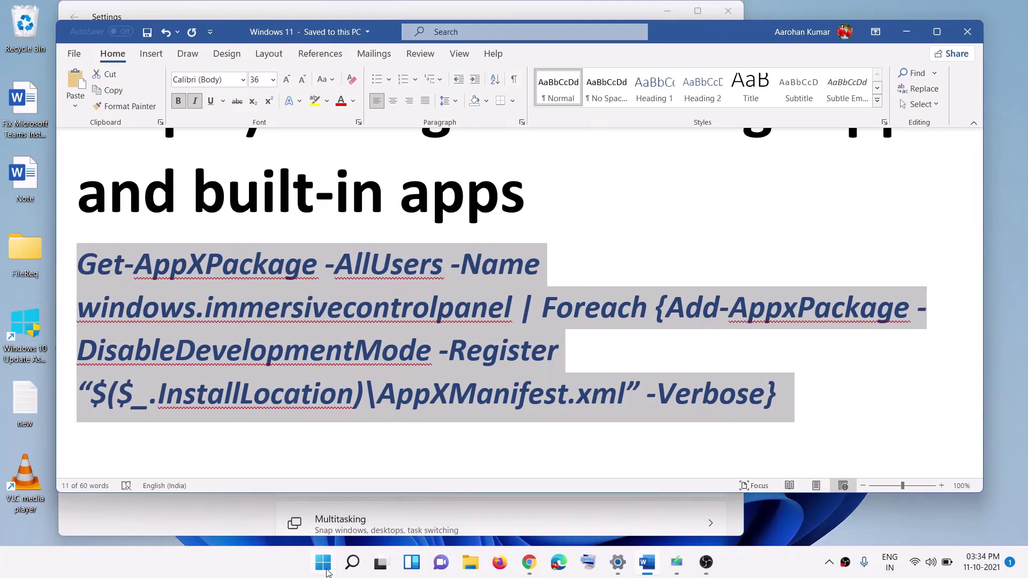
# - Search Windows for "powershell", run Windows PowerShell as administrator and move its window toward the middle of the screen
pyautogui.click(326, 571)
pyautogui.write('pow')
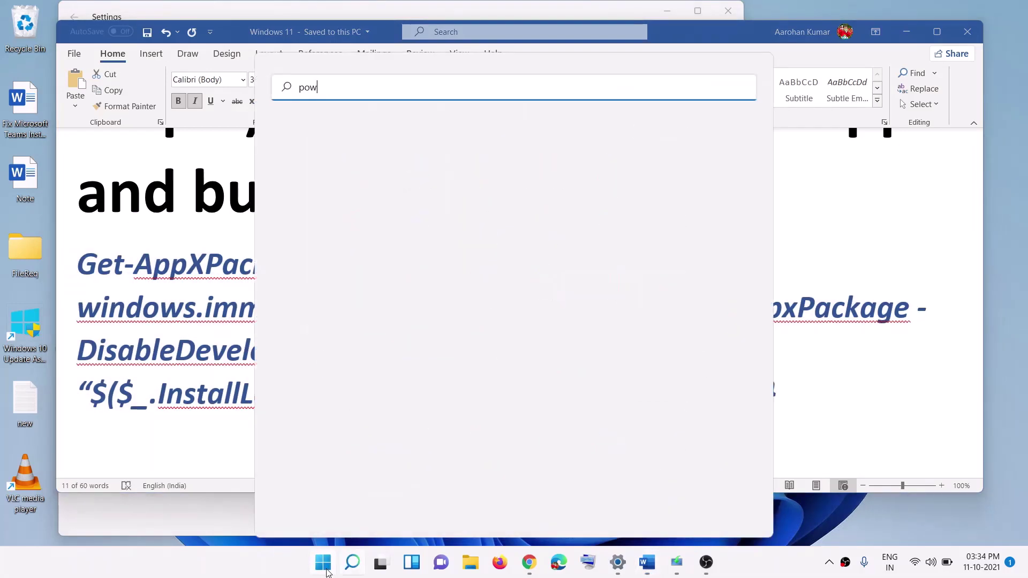
pyautogui.write('ershell')
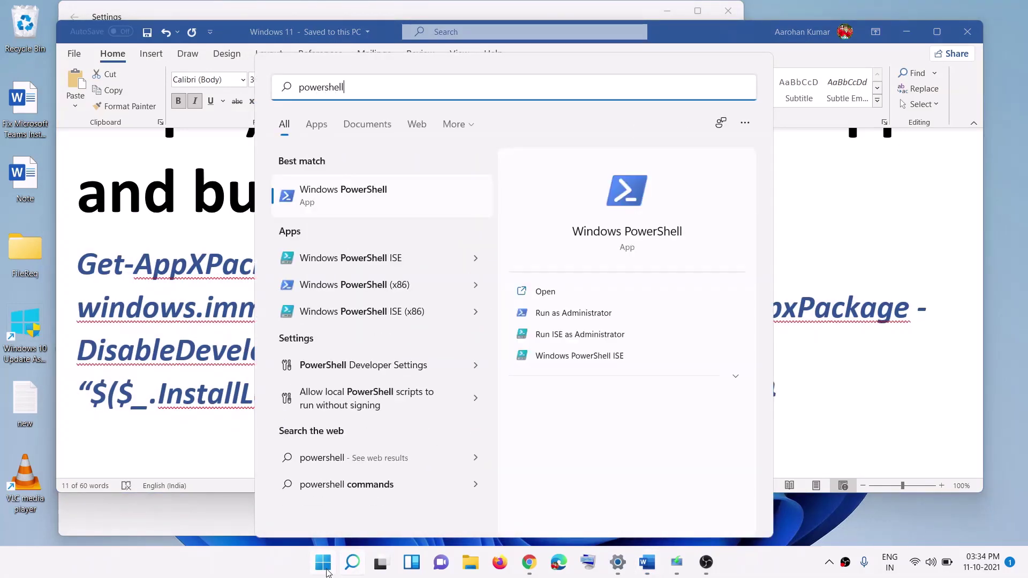
pyautogui.rightClick(337, 199)
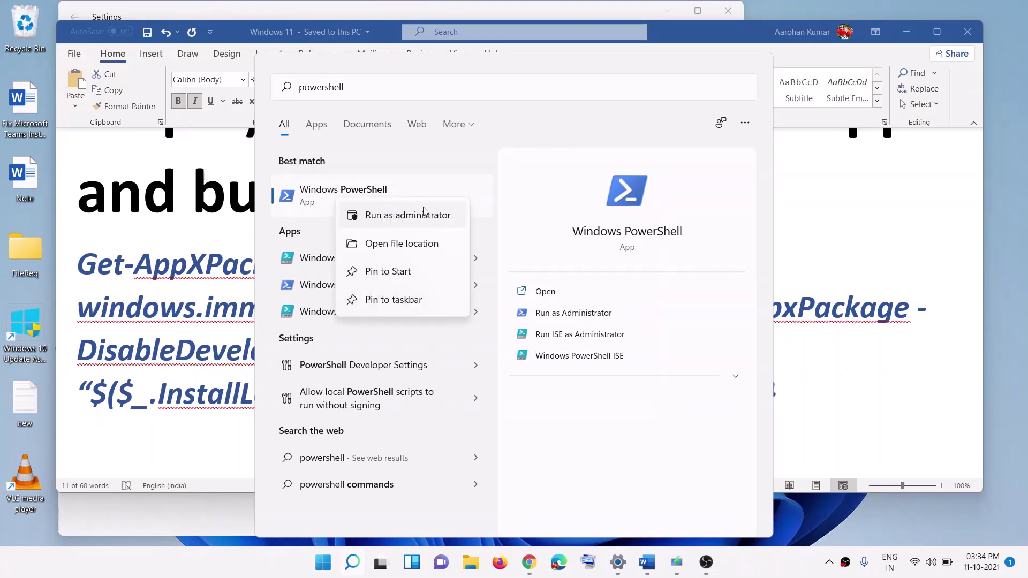
pyautogui.click(389, 216)
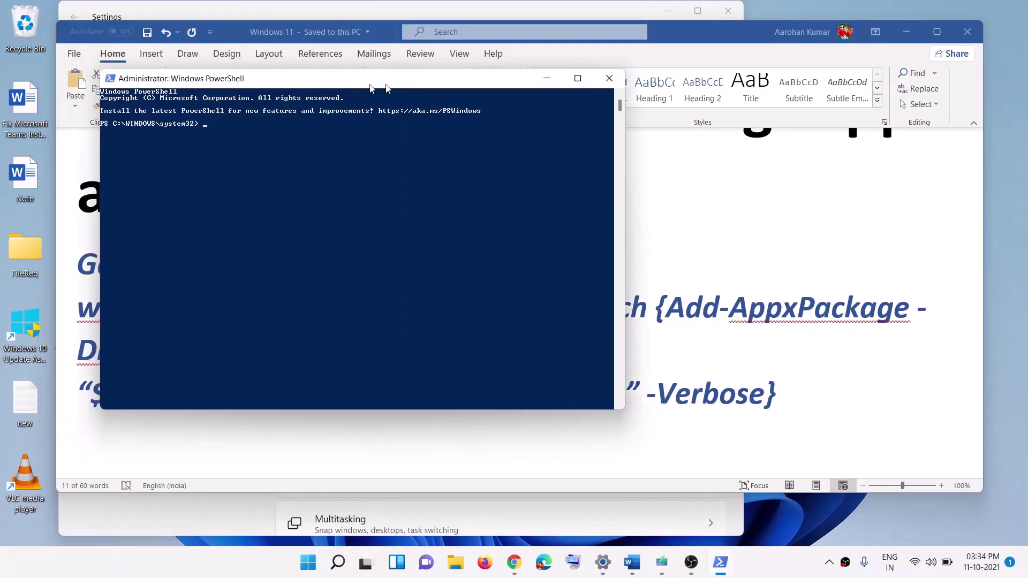
pyautogui.moveTo(369, 85); pyautogui.dragTo(504, 126)
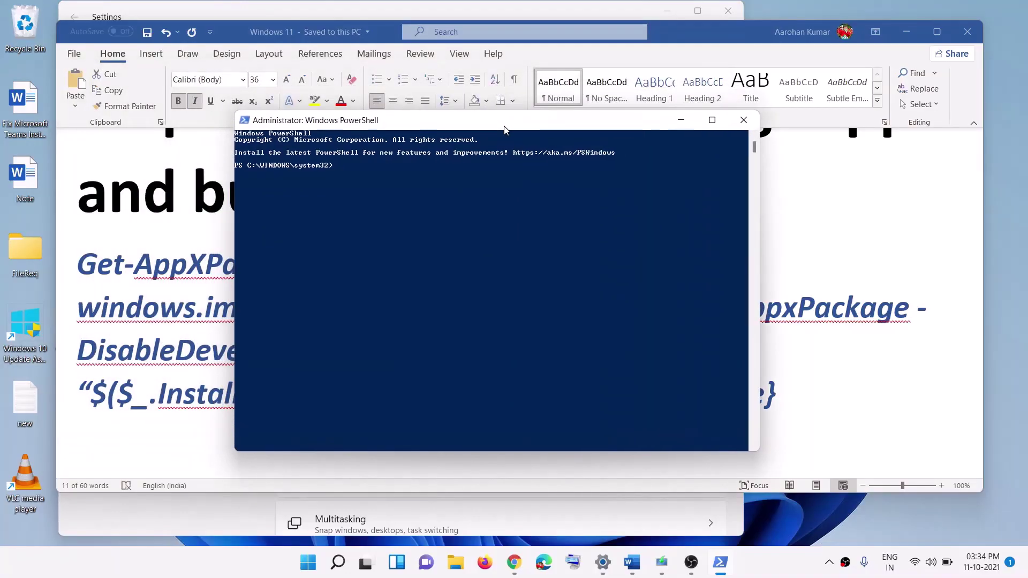
# - Run the copied Get-AppXPackage command in PowerShell, highlight the output text and close the PowerShell window
pyautogui.hotkey('ctrl', 'v')
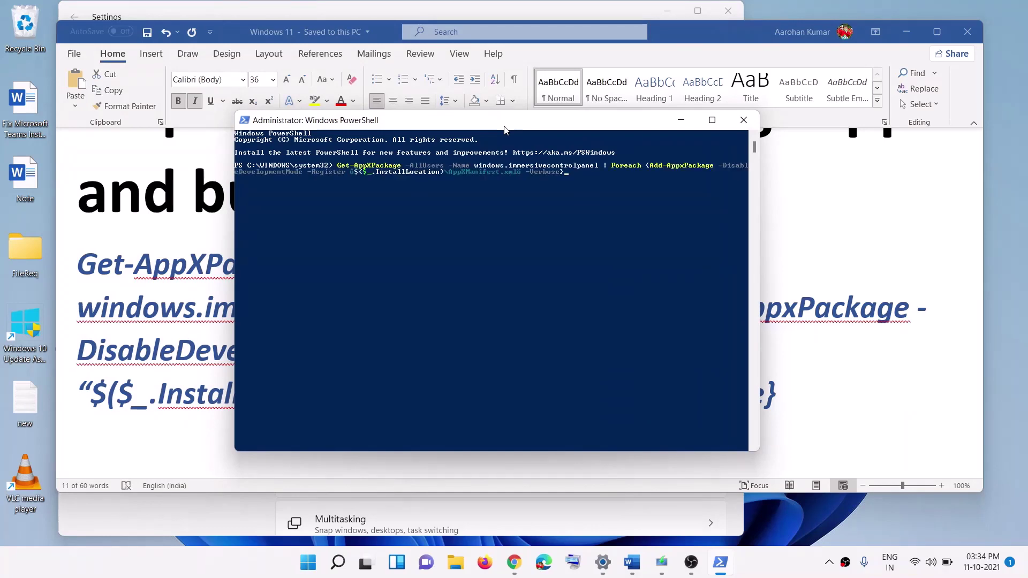
pyautogui.press('Return')
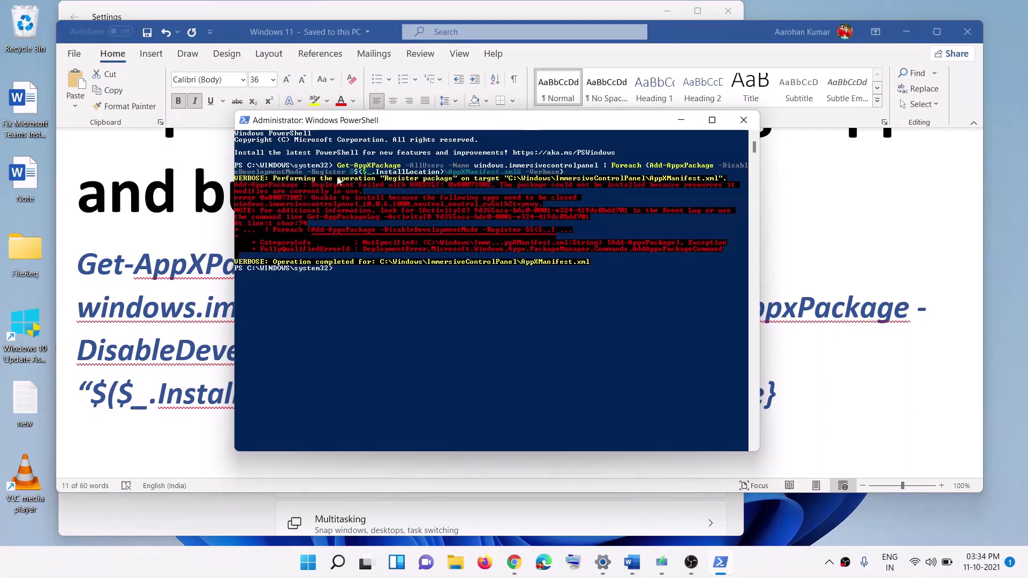
pyautogui.moveTo(262, 192); pyautogui.dragTo(507, 243)
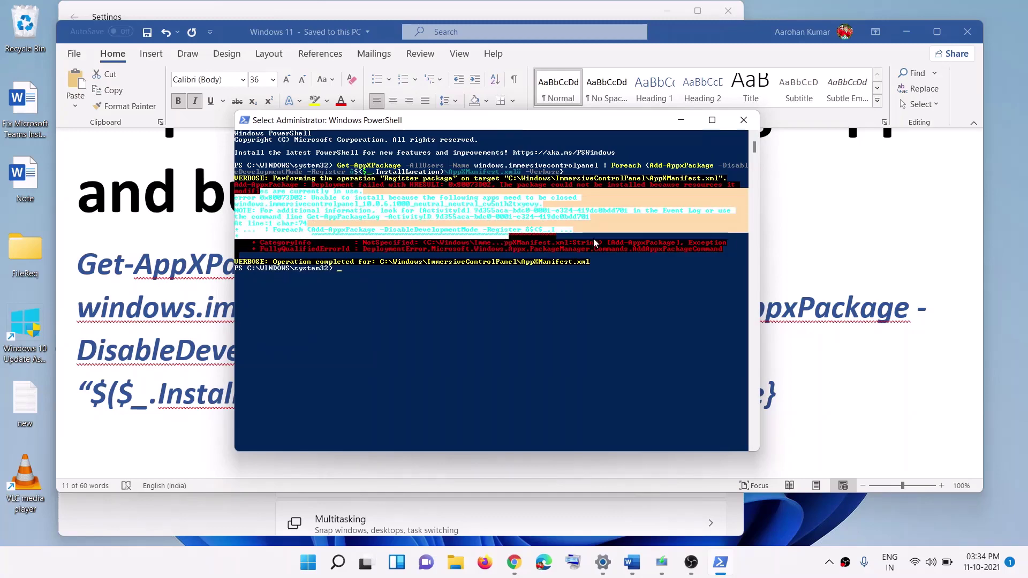
pyautogui.click(744, 121)
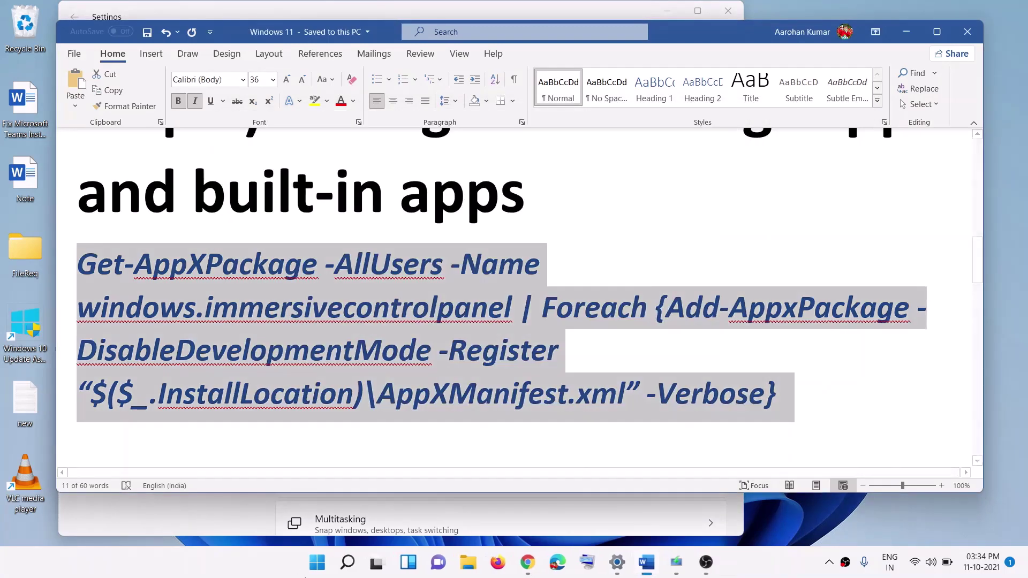
# - Open the Settings app to check that it launches, and minimize its window
pyautogui.click(317, 562)
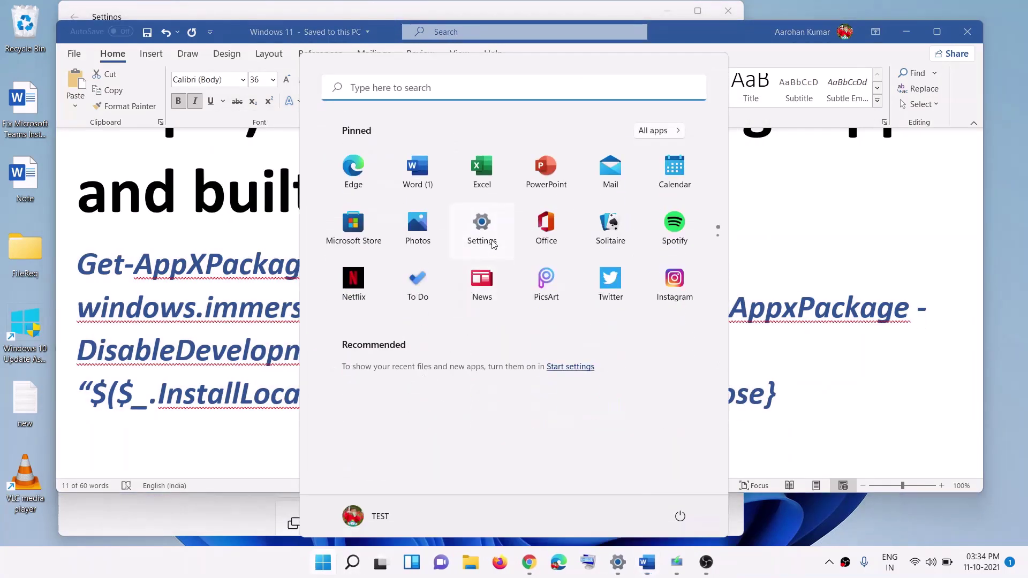
pyautogui.click(482, 225)
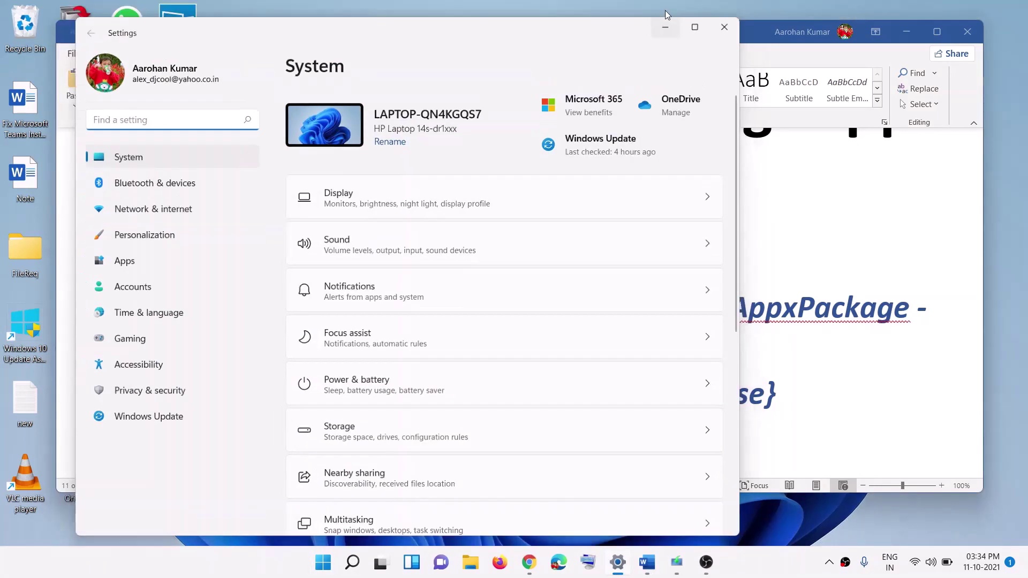
pyautogui.click(665, 24)
# - Copy the second Get-AppXPackage command, the one without a package name, from Step 3 of the Word document
pyautogui.scroll(-5, 513, 340)
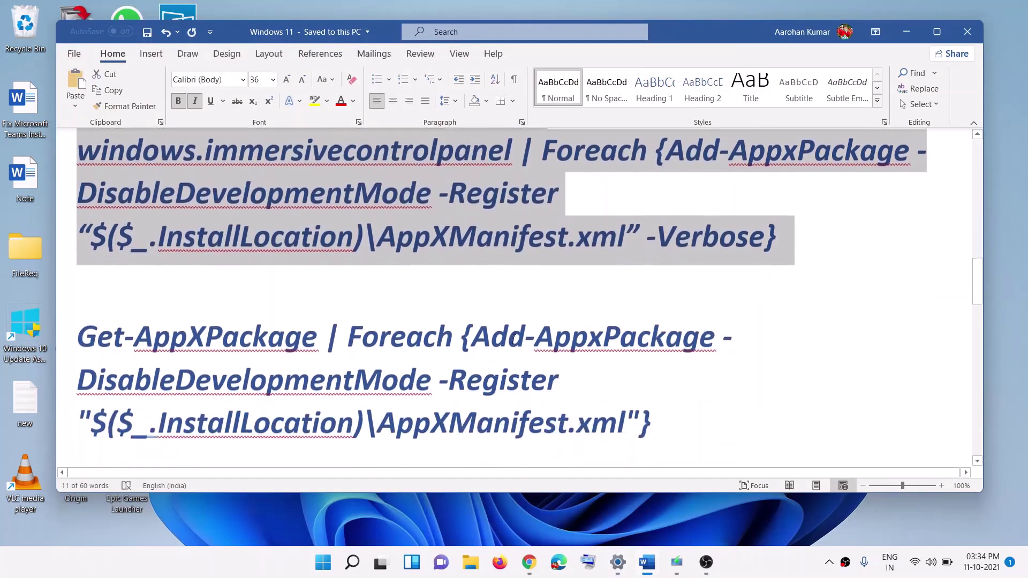
pyautogui.scroll(-1, 513, 339)
pyautogui.moveTo(669, 394); pyautogui.dragTo(116, 300)
pyautogui.hotkey('ctrl', 'c')
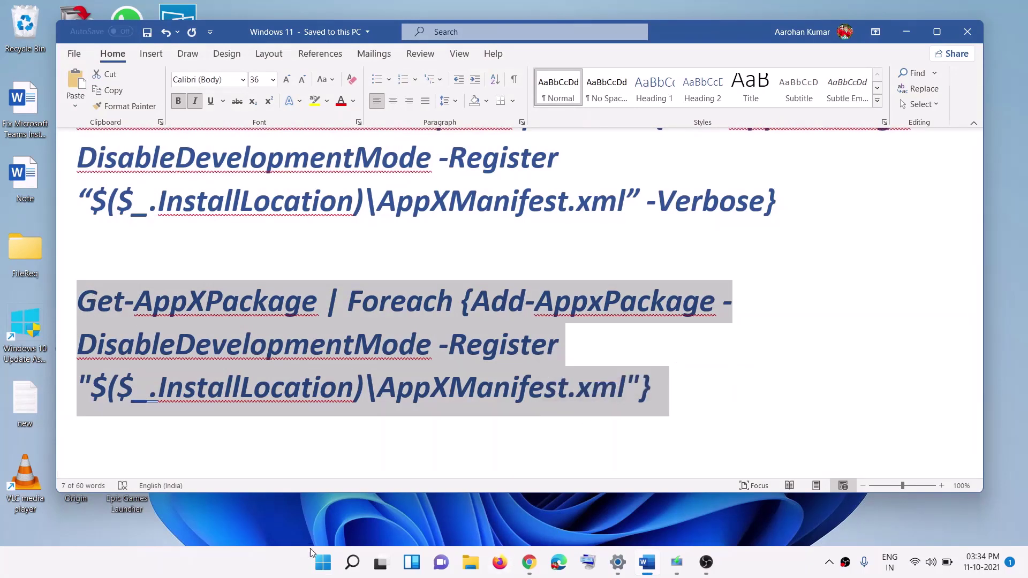
# - Search Windows for "powershell", run Windows PowerShell as administrator and execute the copied Get-AppXPackage command
pyautogui.click(320, 562)
pyautogui.write('po')
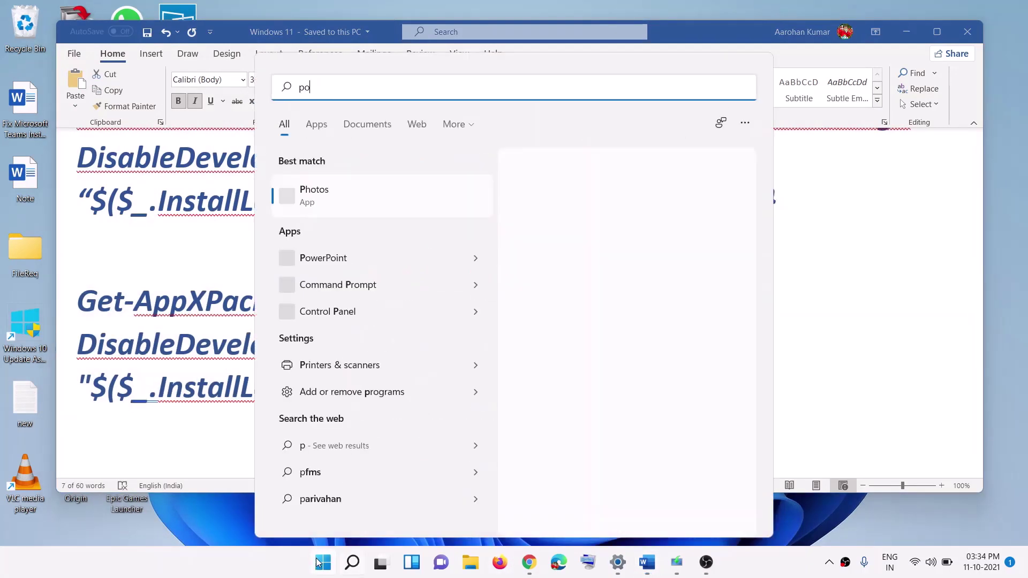
pyautogui.write('wershell')
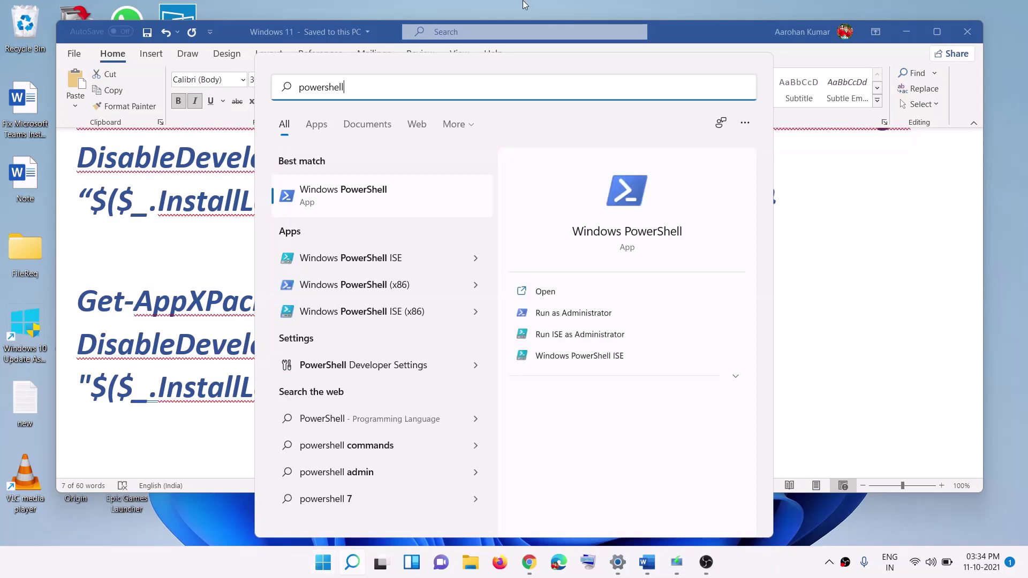
pyautogui.rightClick(362, 205)
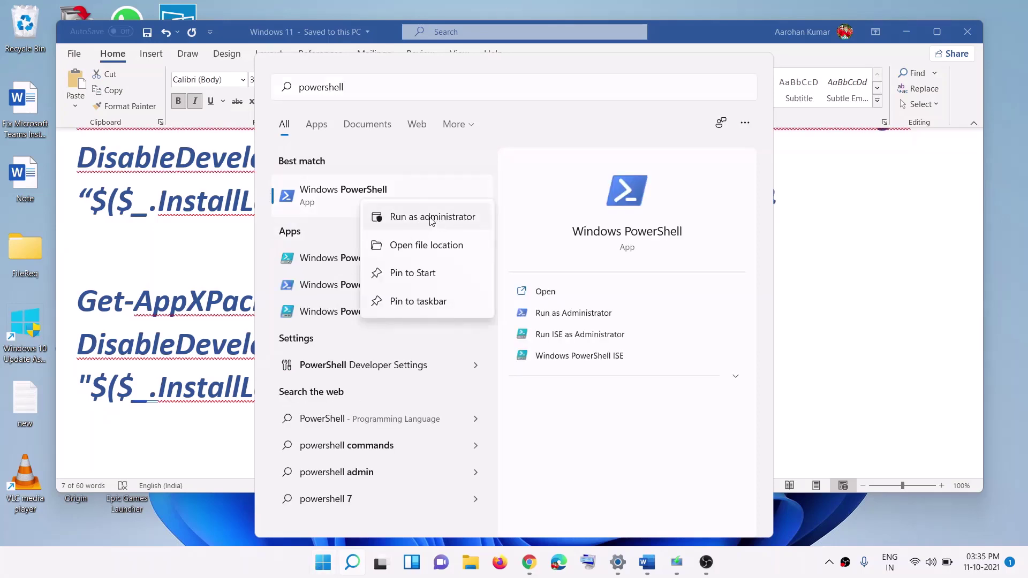
pyautogui.click(454, 222)
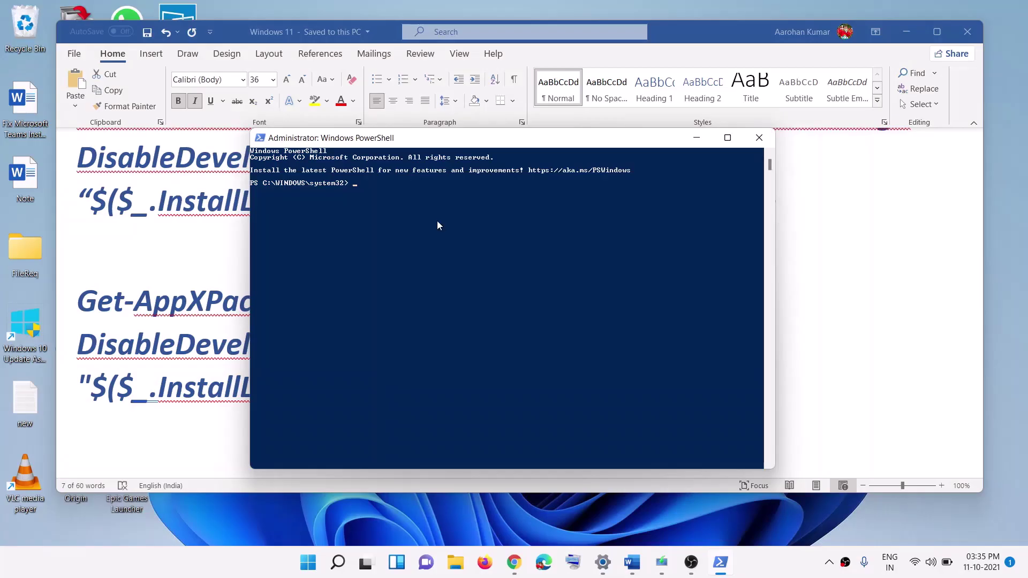
pyautogui.hotkey('ctrl', 'v')
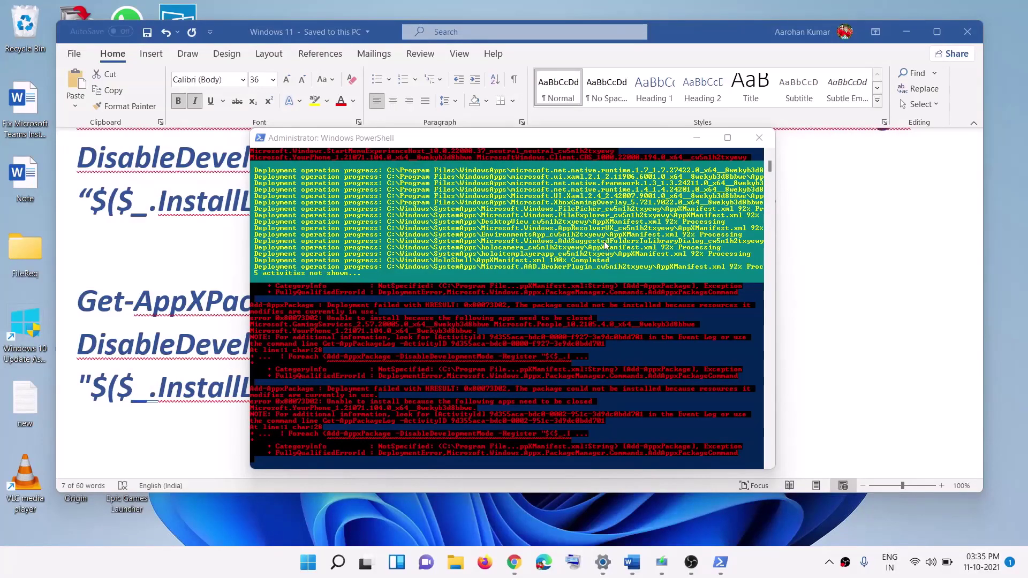
# - Open System Configuration for the Step 4 clean boot, hide all Microsoft services in the services list and confirm the dialog
pyautogui.click(305, 310)
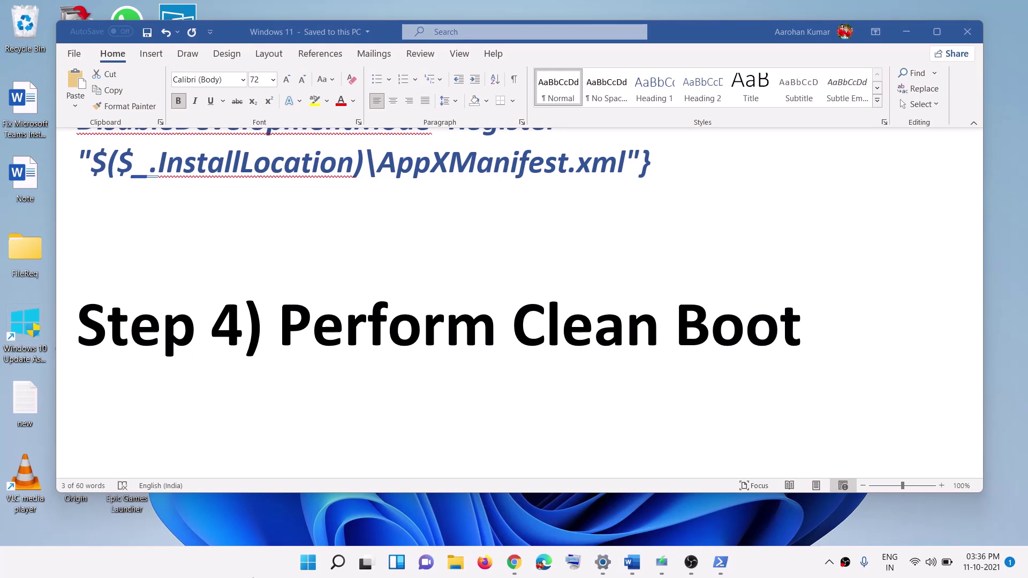
pyautogui.click(307, 563)
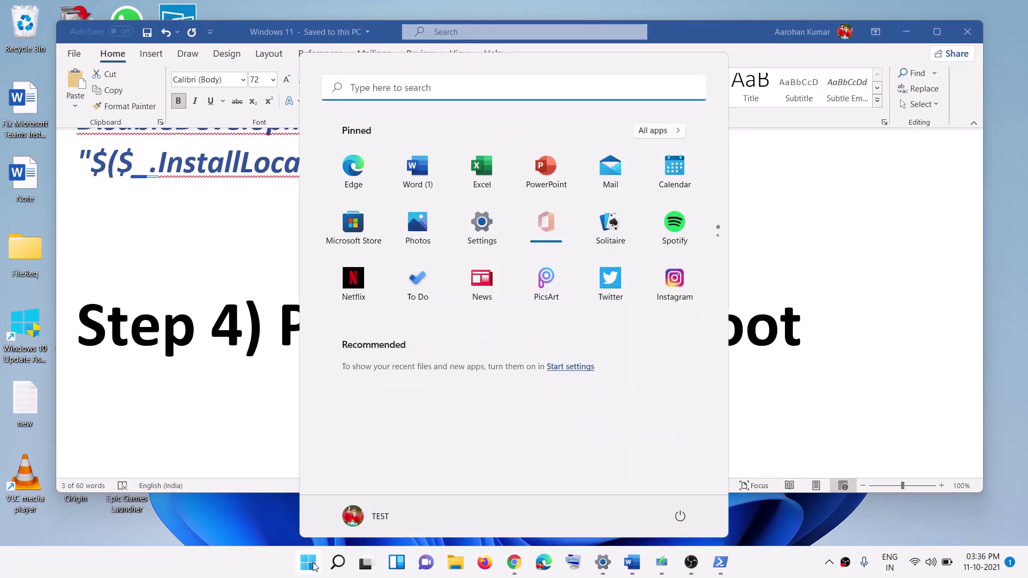
pyautogui.write('system c')
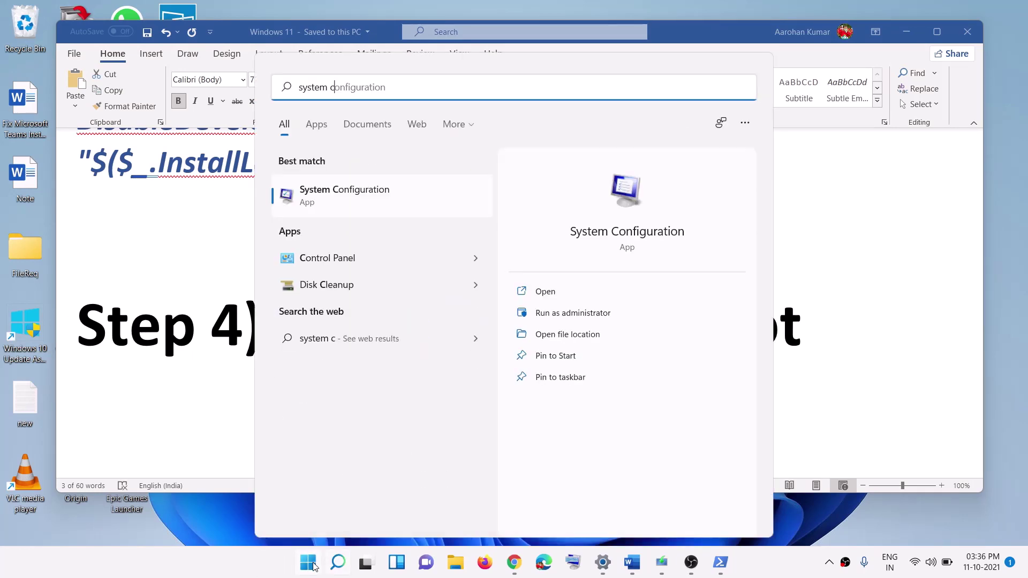
pyautogui.click(404, 205)
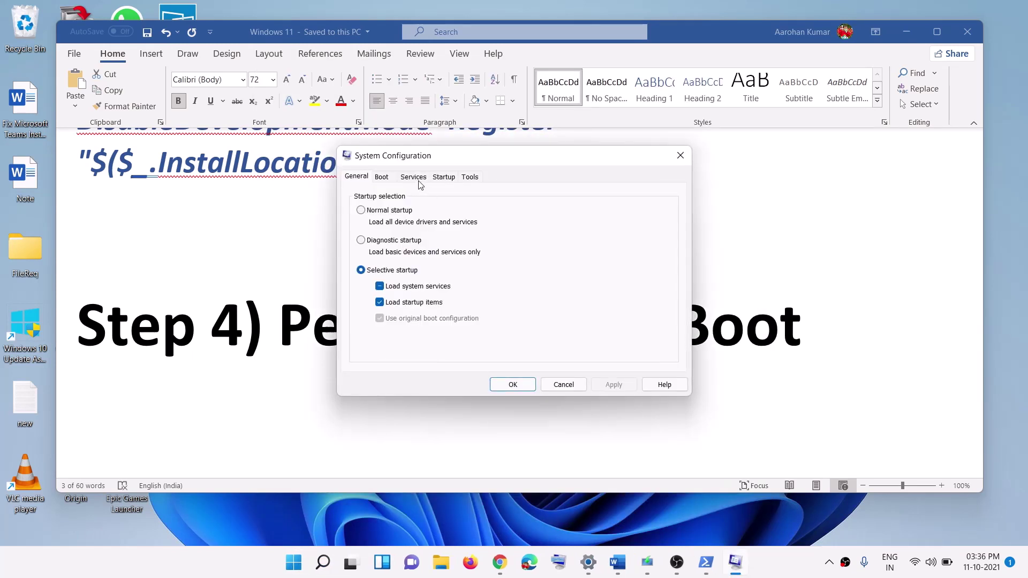
pyautogui.click(413, 177)
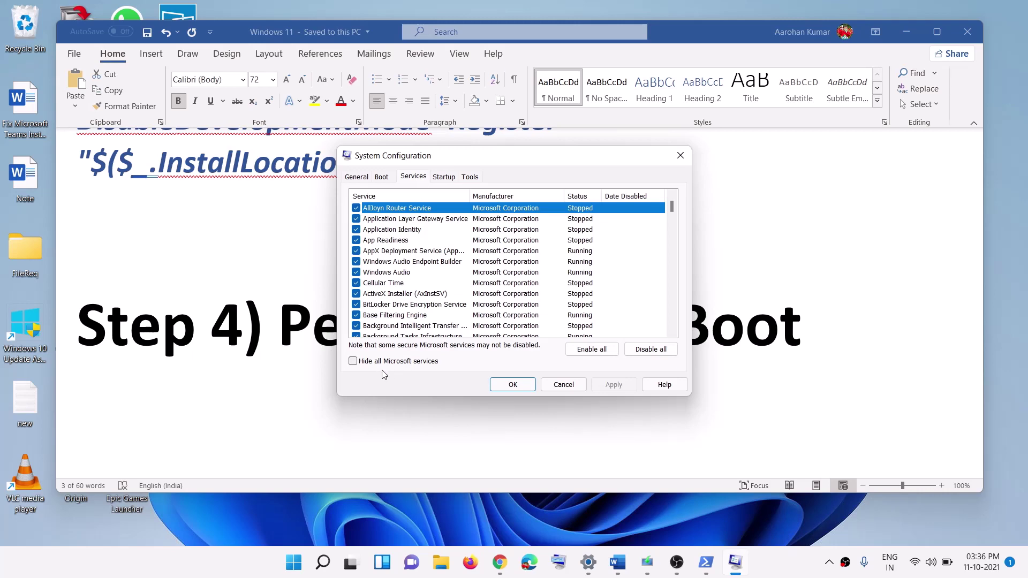
pyautogui.click(369, 362)
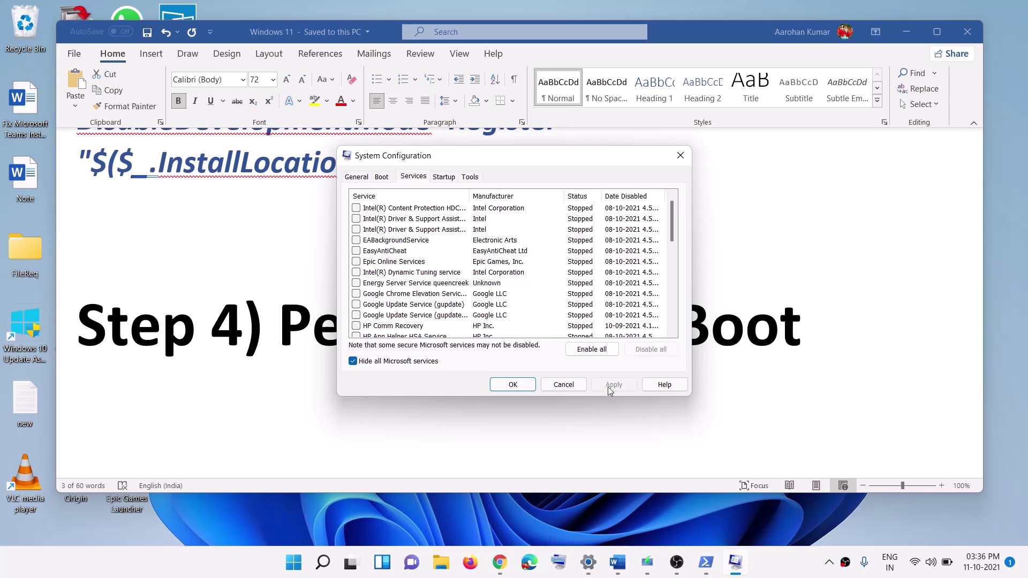
pyautogui.click(512, 385)
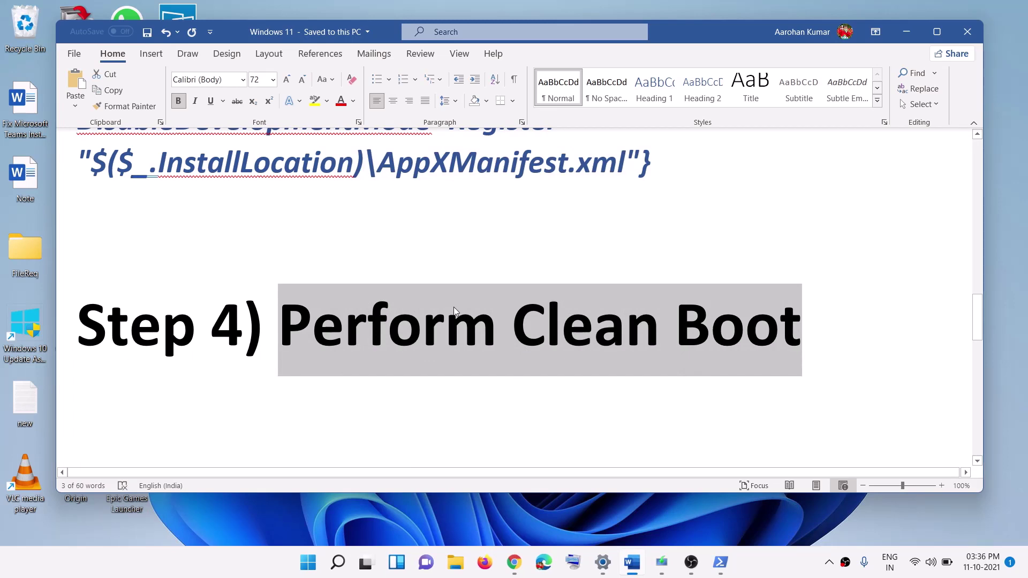
# - Highlight the Step 5 heading about updating Windows 11 and the Microsoft download link below it in the Word document
pyautogui.scroll(-5, 454, 307)
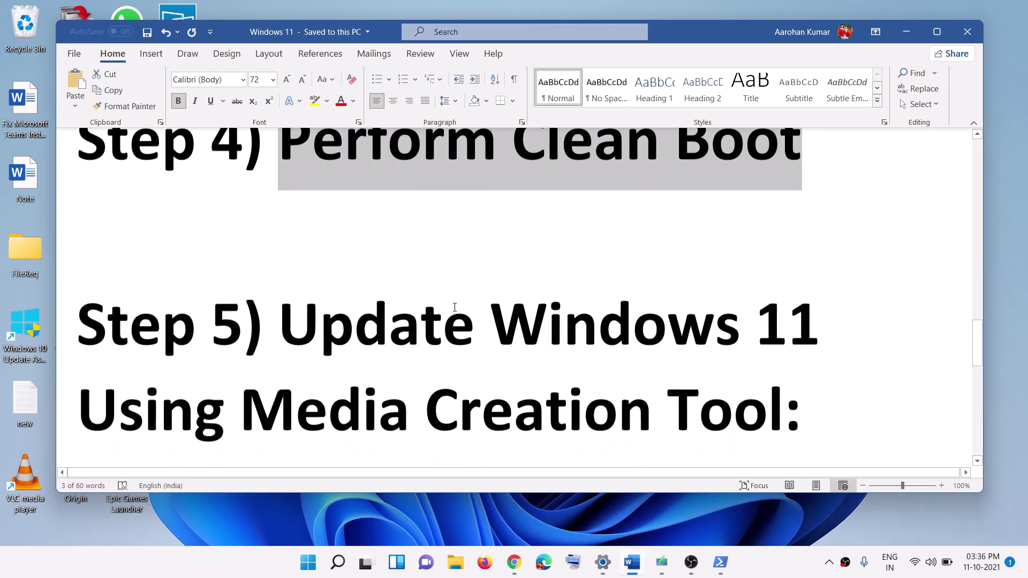
pyautogui.scroll(-1, 455, 307)
pyautogui.moveTo(299, 221); pyautogui.dragTo(750, 312)
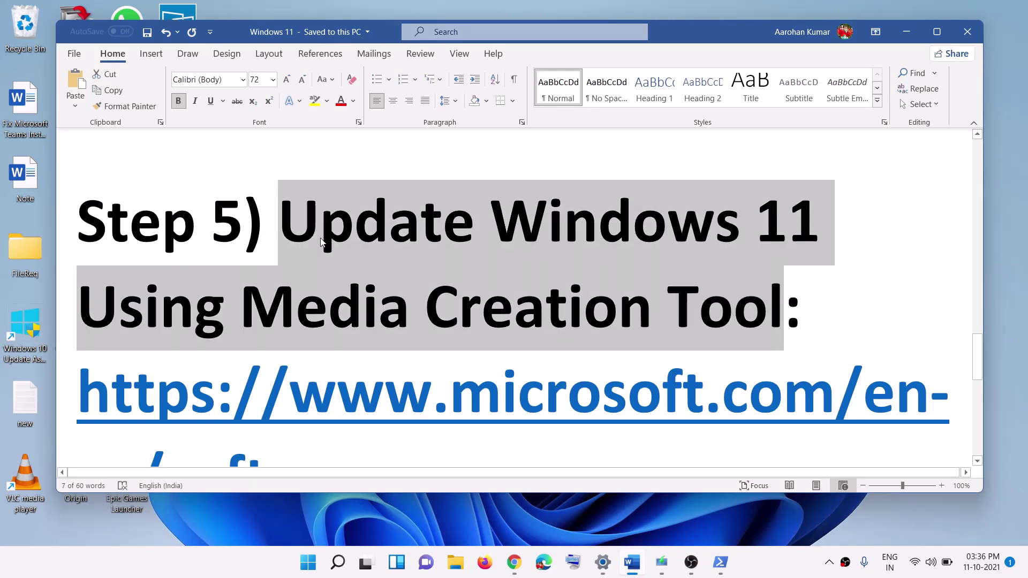
pyautogui.moveTo(321, 242); pyautogui.dragTo(702, 349)
pyautogui.scroll(-5, 702, 350)
pyautogui.moveTo(688, 412); pyautogui.dragTo(150, 260)
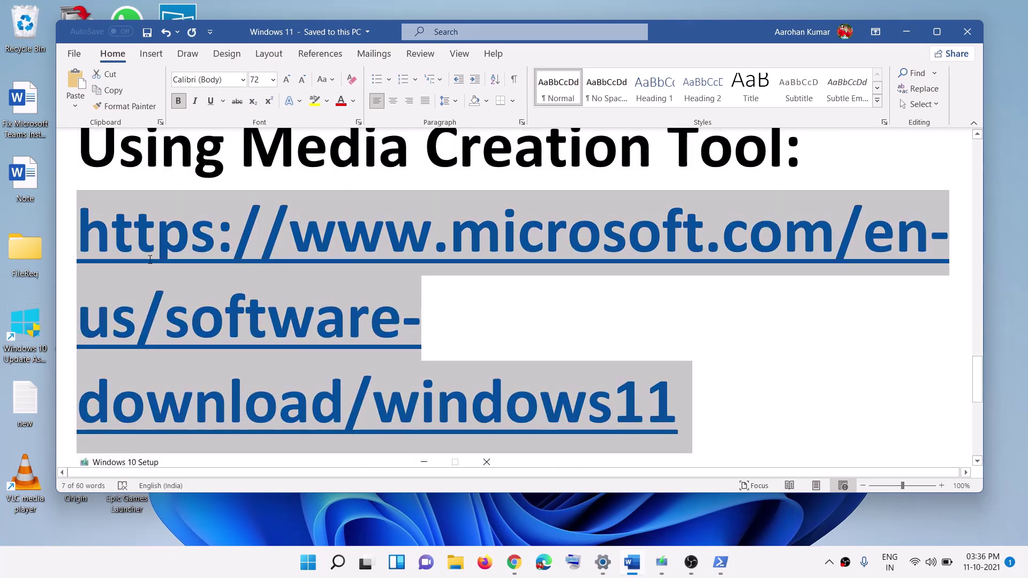
# - Switch to Chrome and download the media creation tool from the Create Windows 11 Installation Media section
pyautogui.click(517, 564)
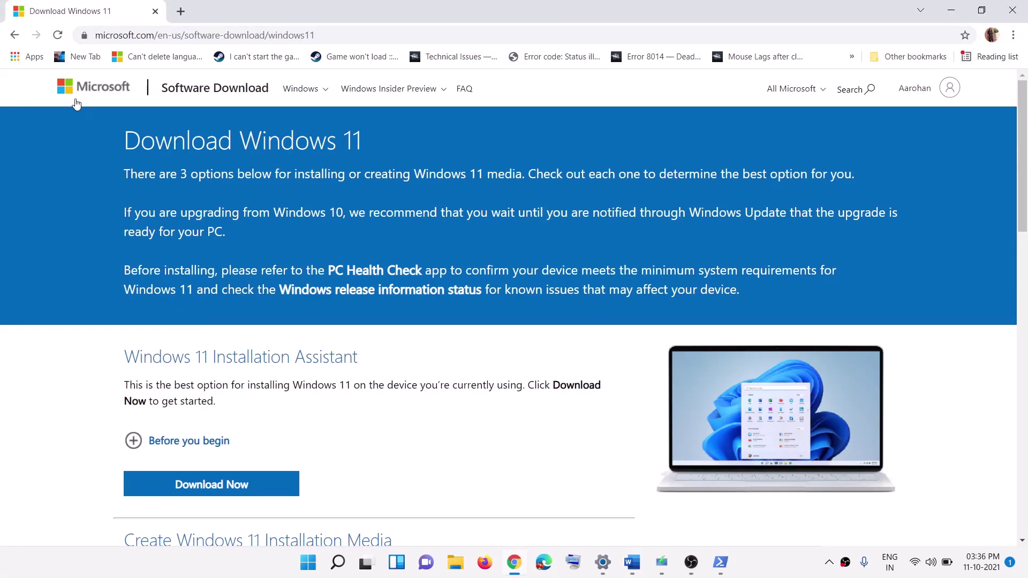
pyautogui.scroll(-5, 464, 291)
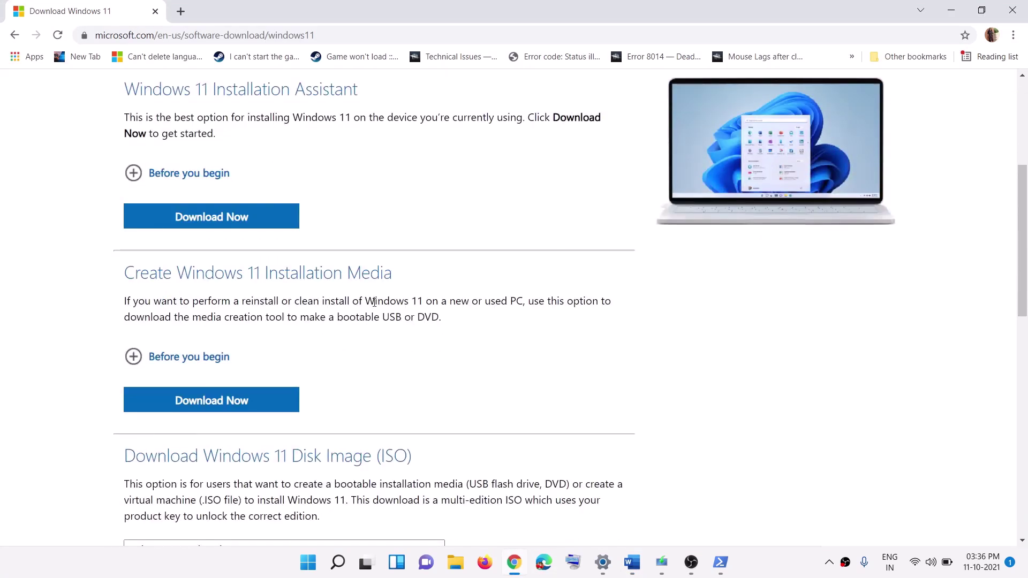
pyautogui.moveTo(193, 318); pyautogui.dragTo(283, 318)
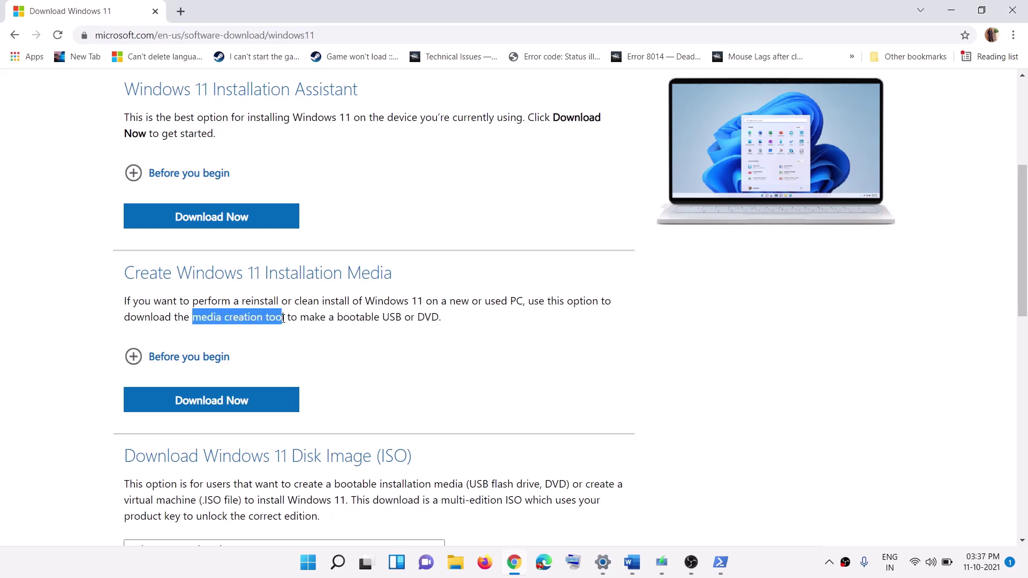
pyautogui.click(250, 408)
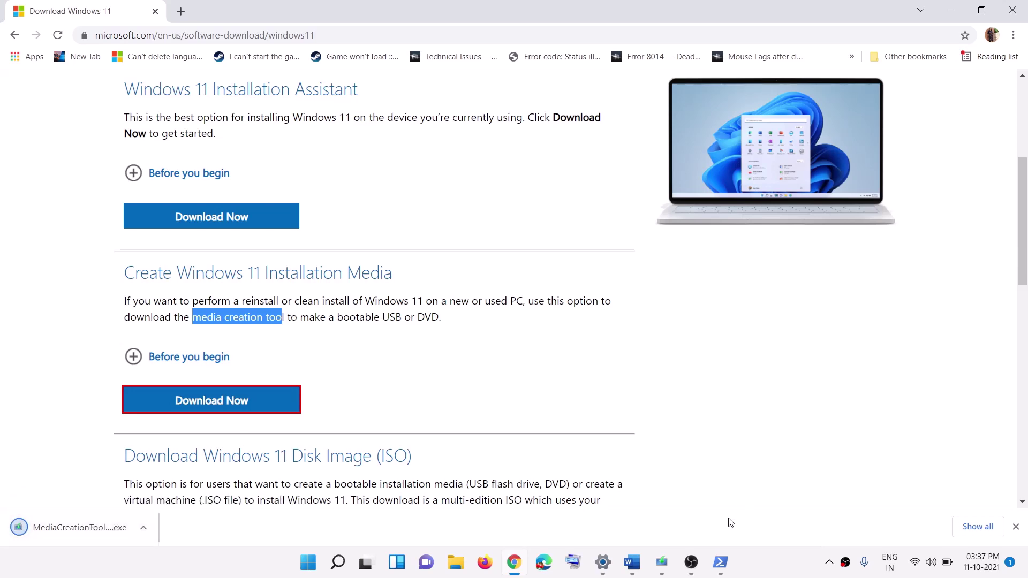
# - Bring up Windows 11 Setup, accept the license terms and continue with the recommended language and edition
pyautogui.click(664, 563)
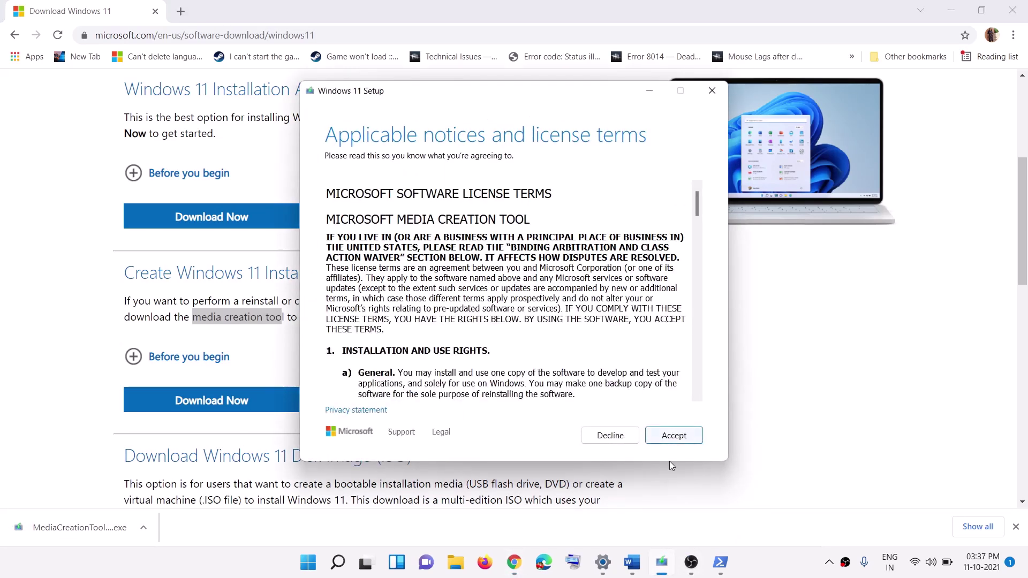
pyautogui.click(679, 442)
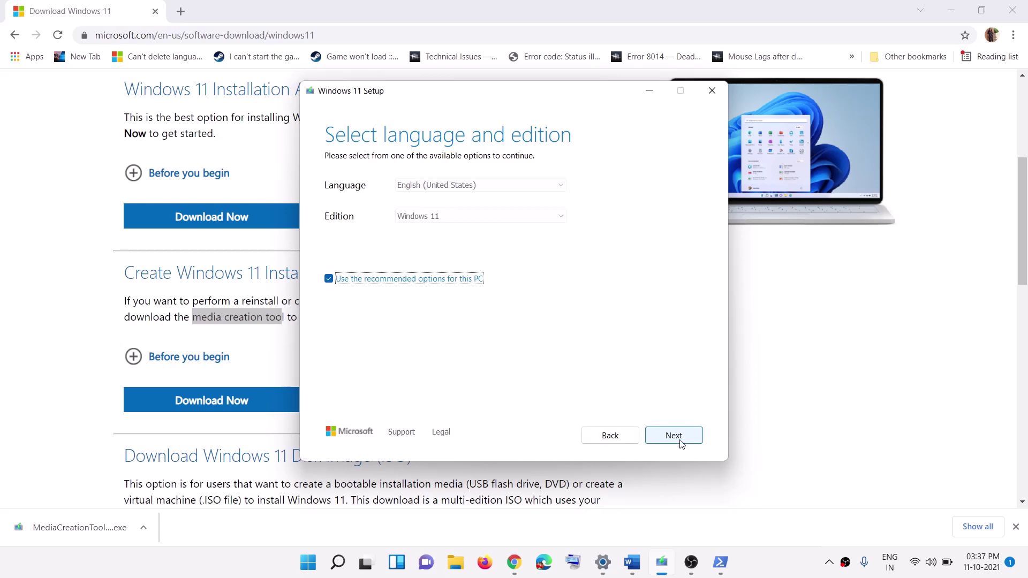
pyautogui.click(687, 437)
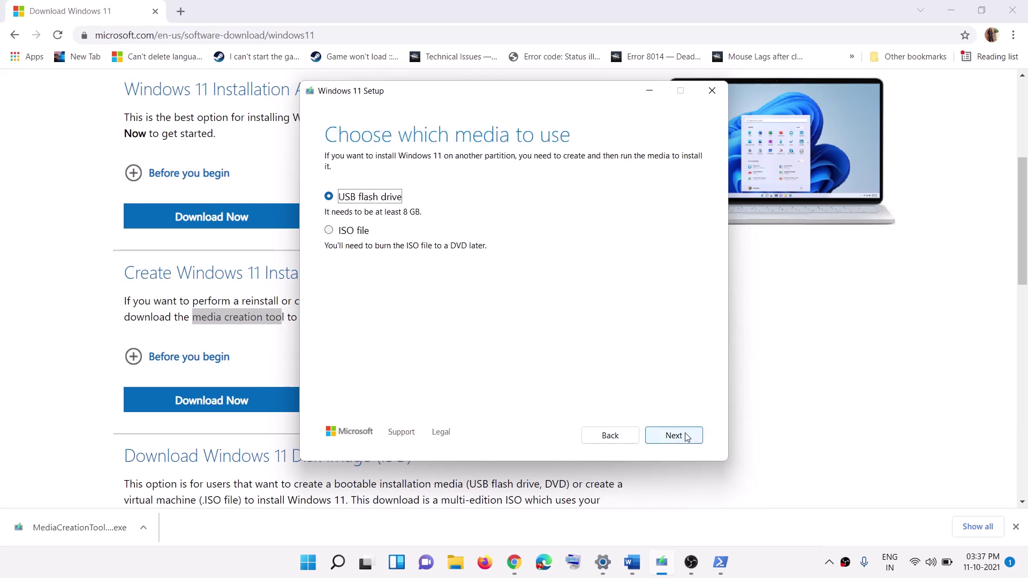
# - Choose ISO file as the installation media and save it as Windows on the Desktop
pyautogui.click(347, 236)
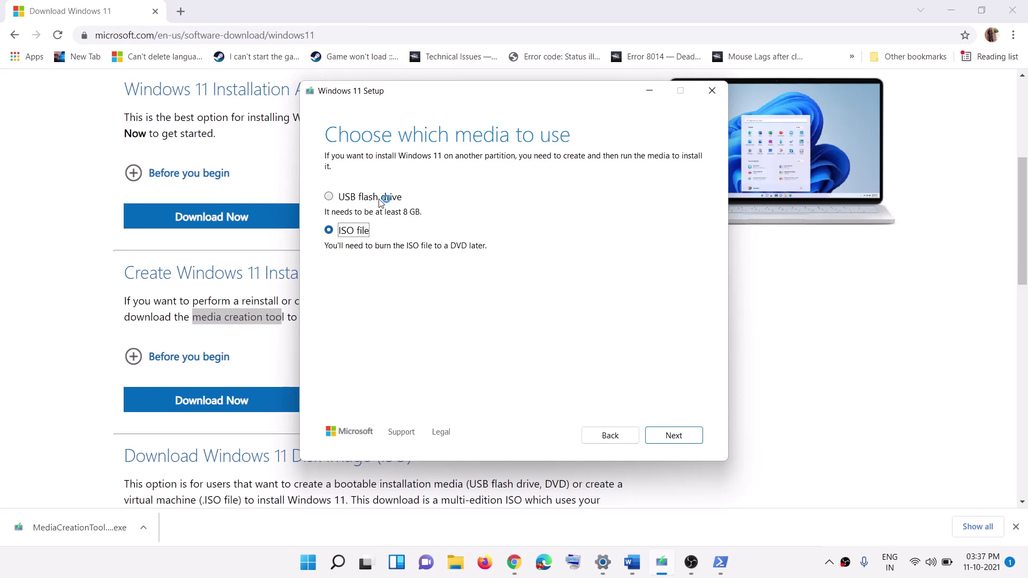
pyautogui.click(669, 436)
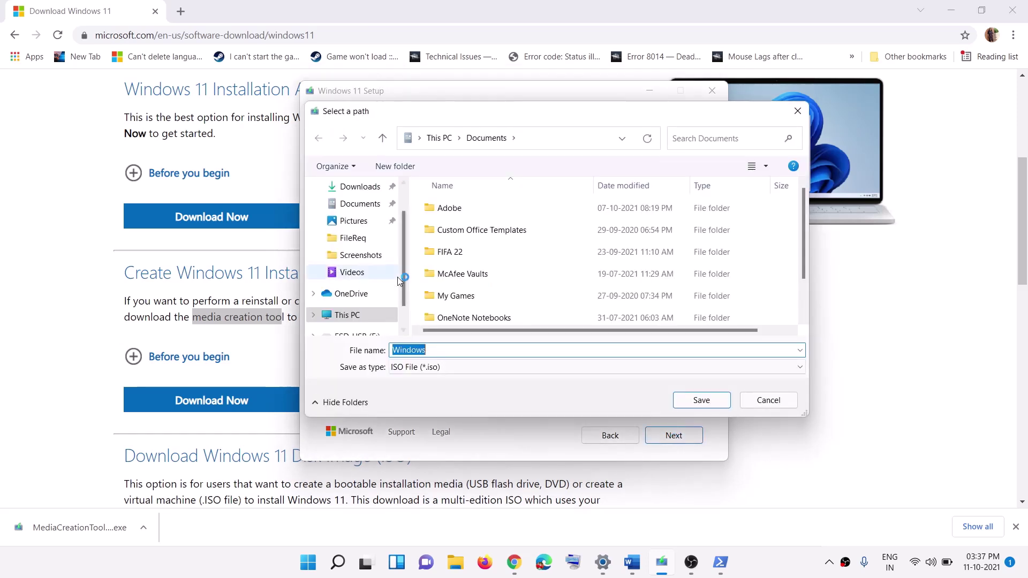
pyautogui.scroll(1, 350, 214)
pyautogui.click(352, 209)
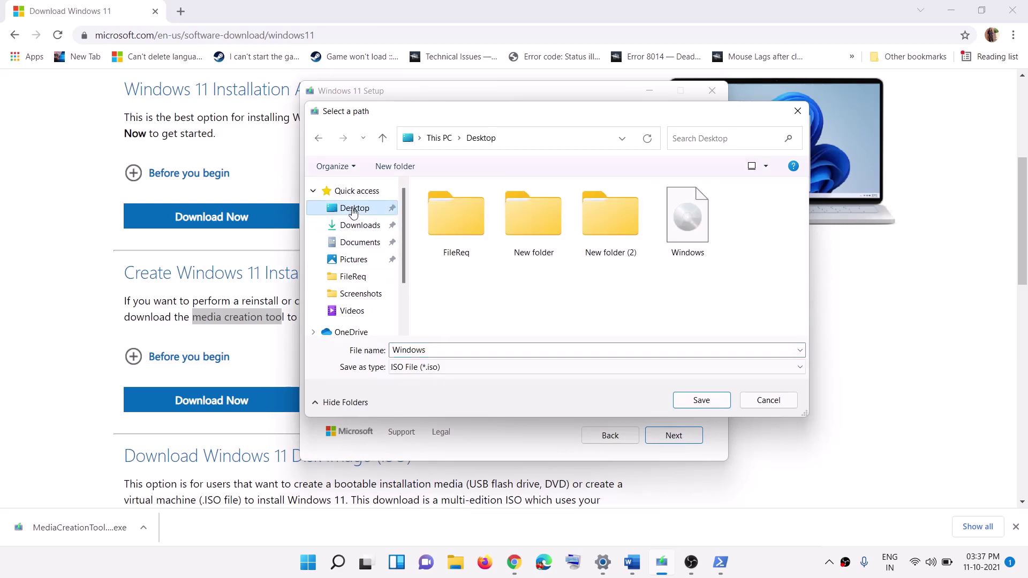
pyautogui.click(695, 402)
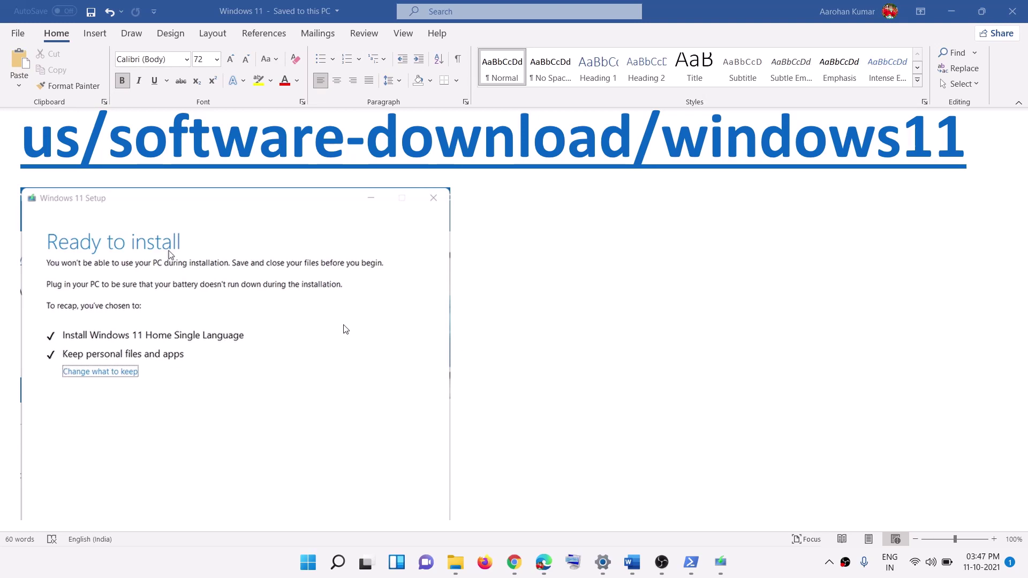
# - Review the Ready to install and Installing Windows 11 screenshots in the Word document
pyautogui.scroll(-1, 345, 329)
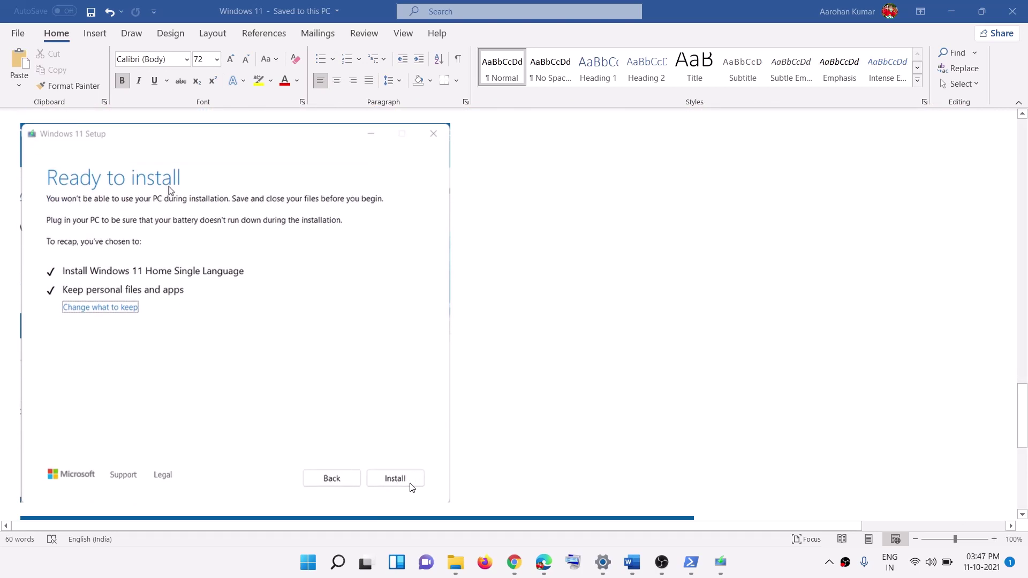
pyautogui.scroll(-4, 509, 385)
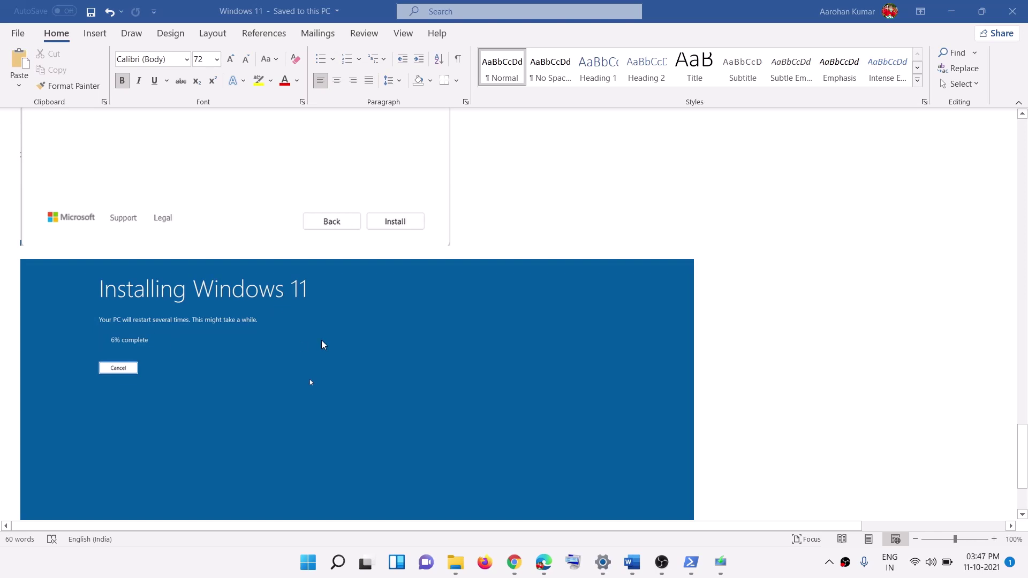
pyautogui.scroll(-1, 323, 340)
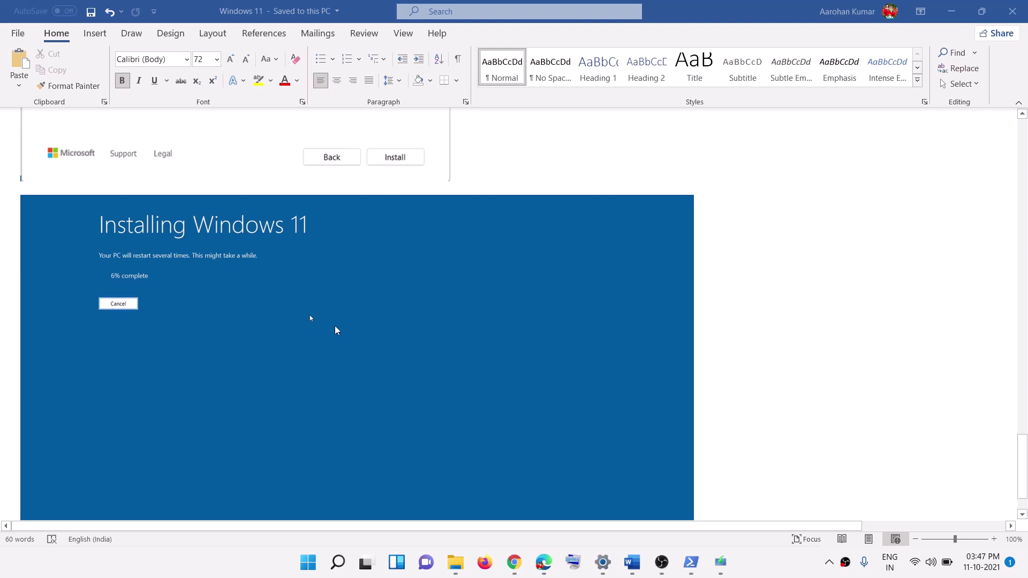
# - Open the Settings app again and maximize its window
pyautogui.click(309, 563)
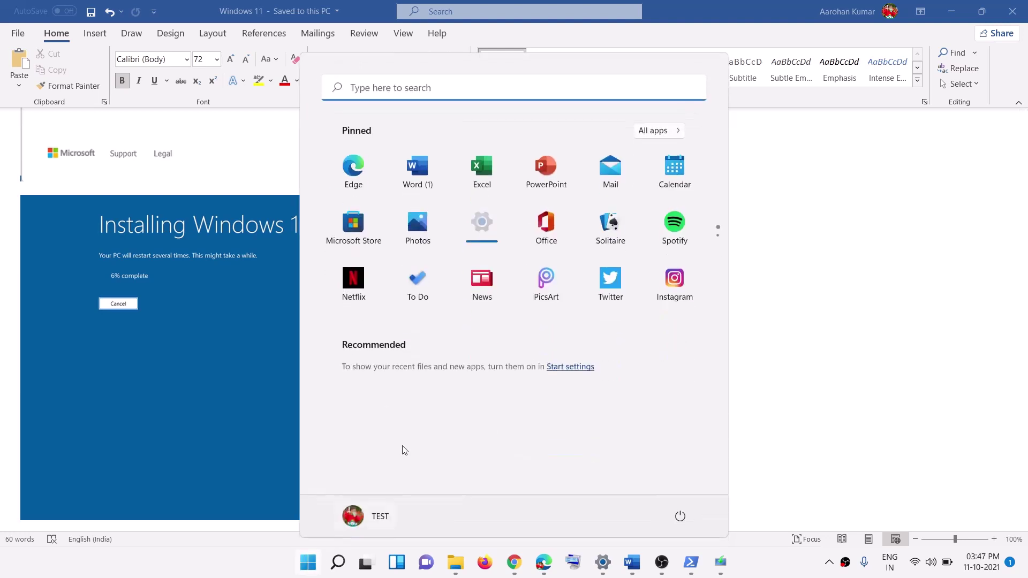
pyautogui.click(483, 225)
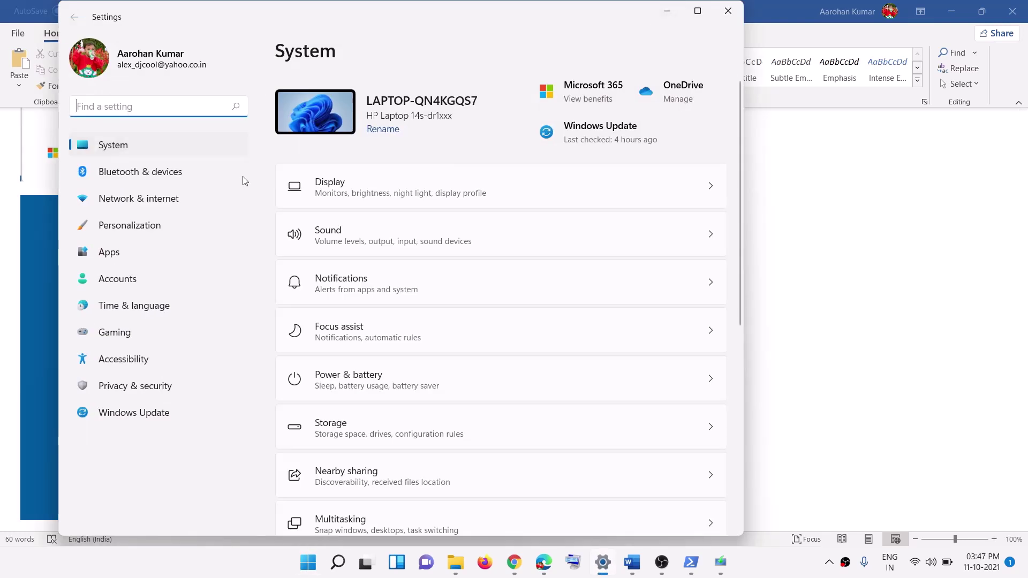
pyautogui.click(698, 10)
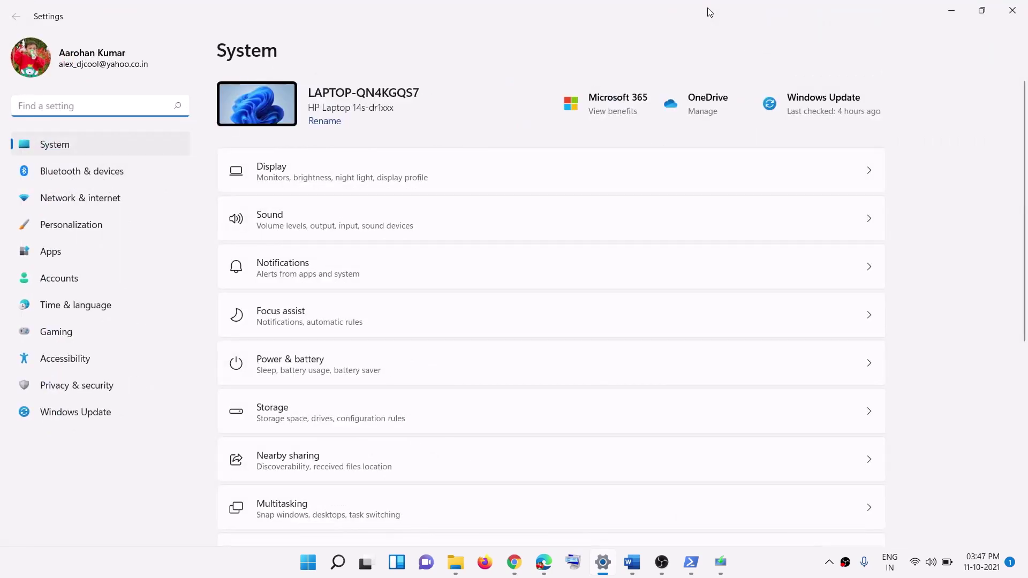